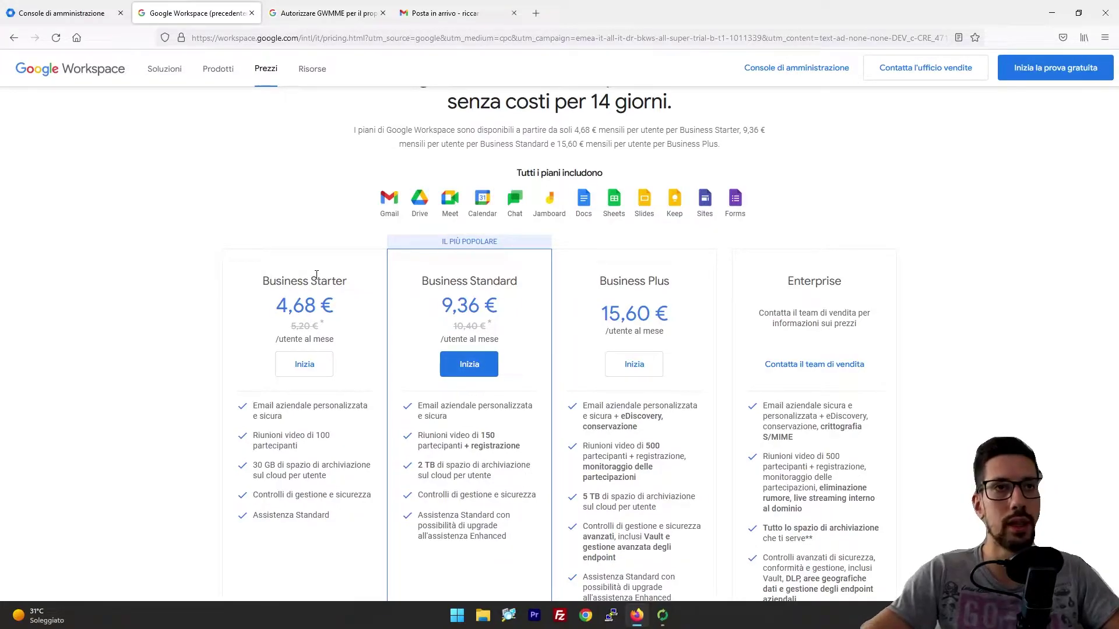
# Step: Highlight the Business Standard plan (9,36 € per user monthly, 2 TB), then switch back to the Admin console
pyautogui.tripleClick(486, 277)
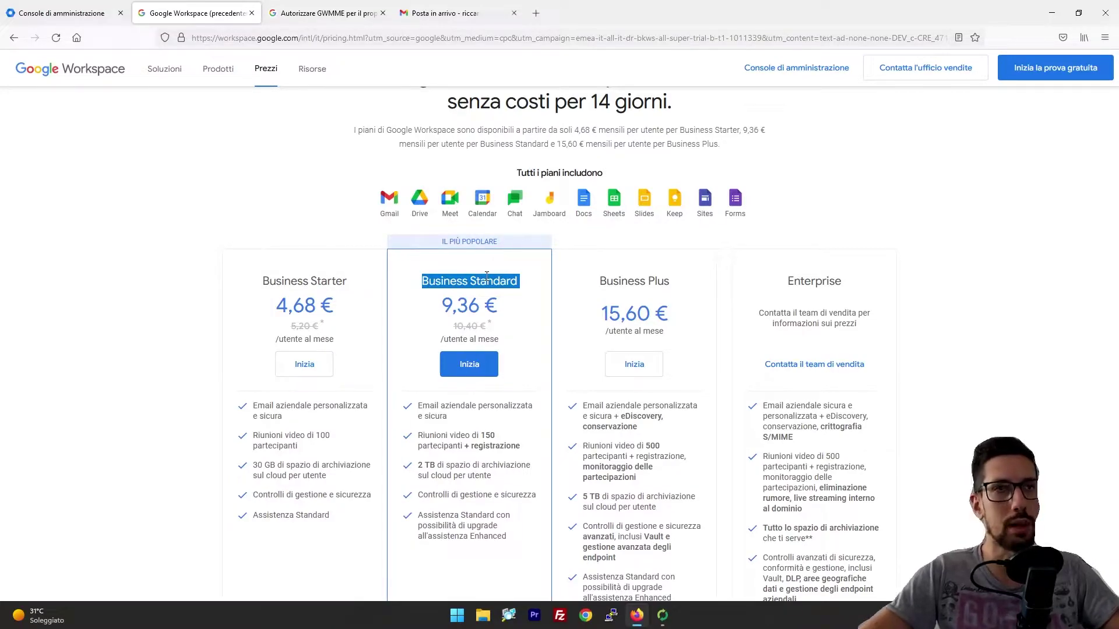
pyautogui.click(439, 297)
pyautogui.doubleClick(446, 282)
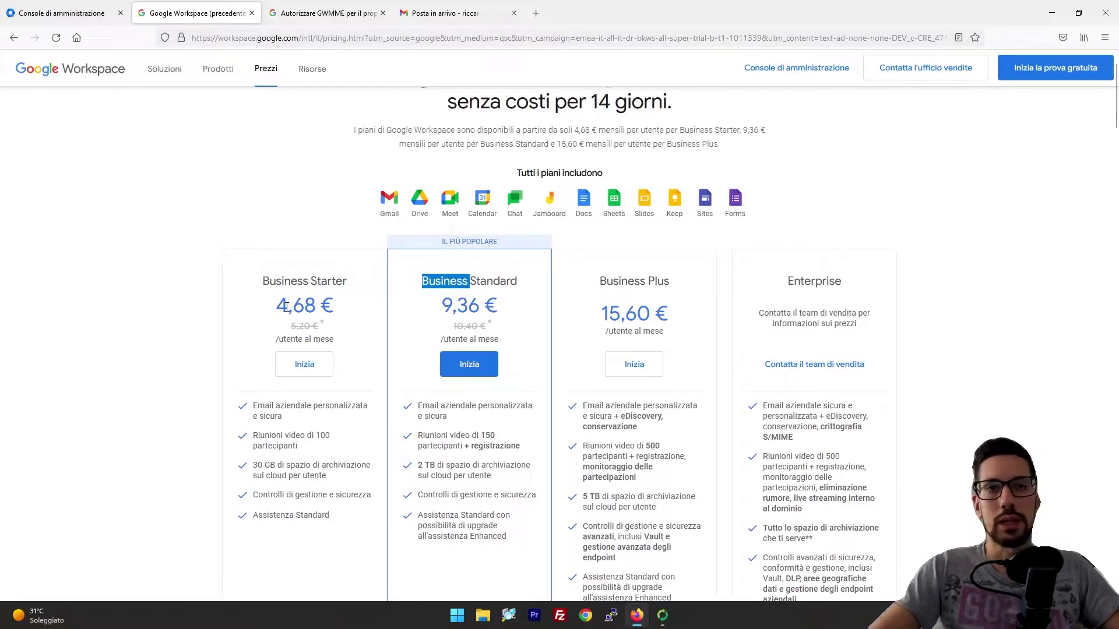
pyautogui.click(77, 15)
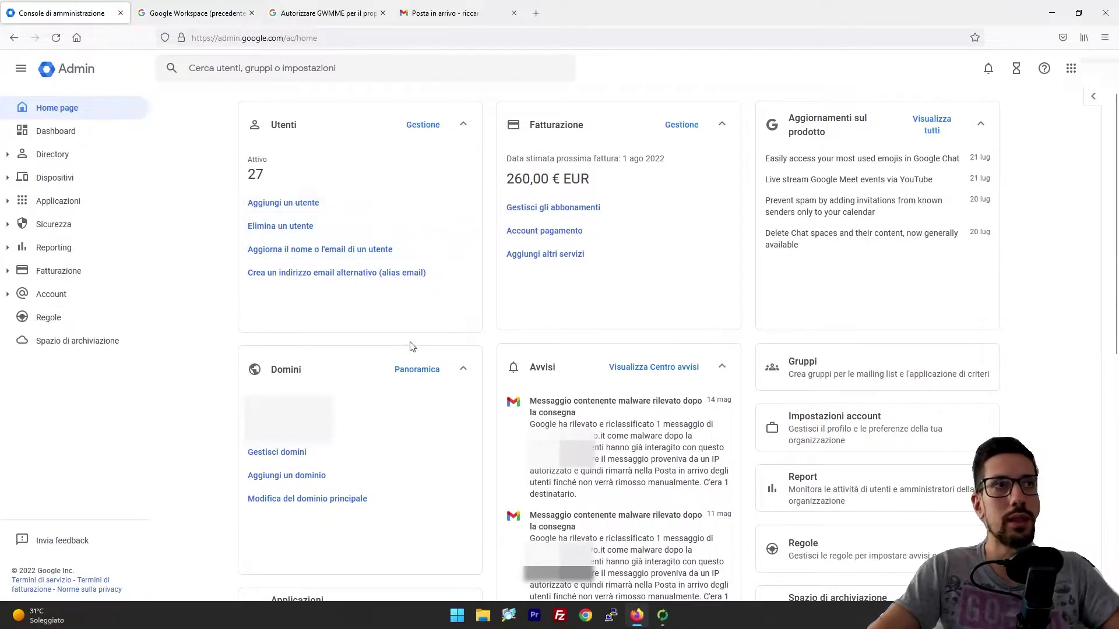
pyautogui.click(59, 155)
pyautogui.click(74, 179)
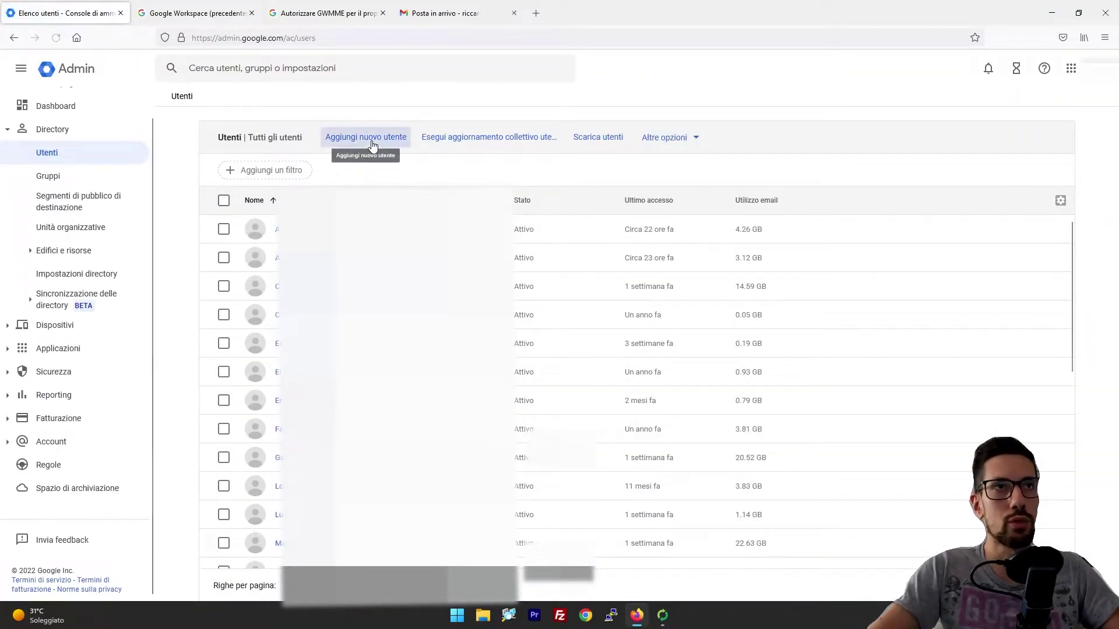
pyautogui.click(373, 144)
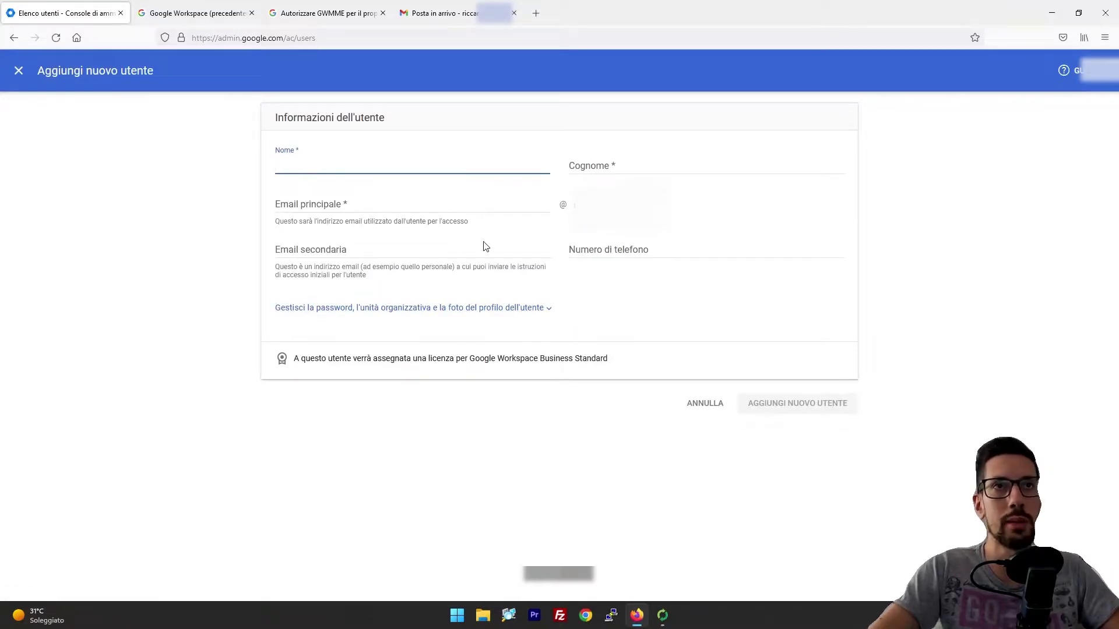
pyautogui.click(334, 250)
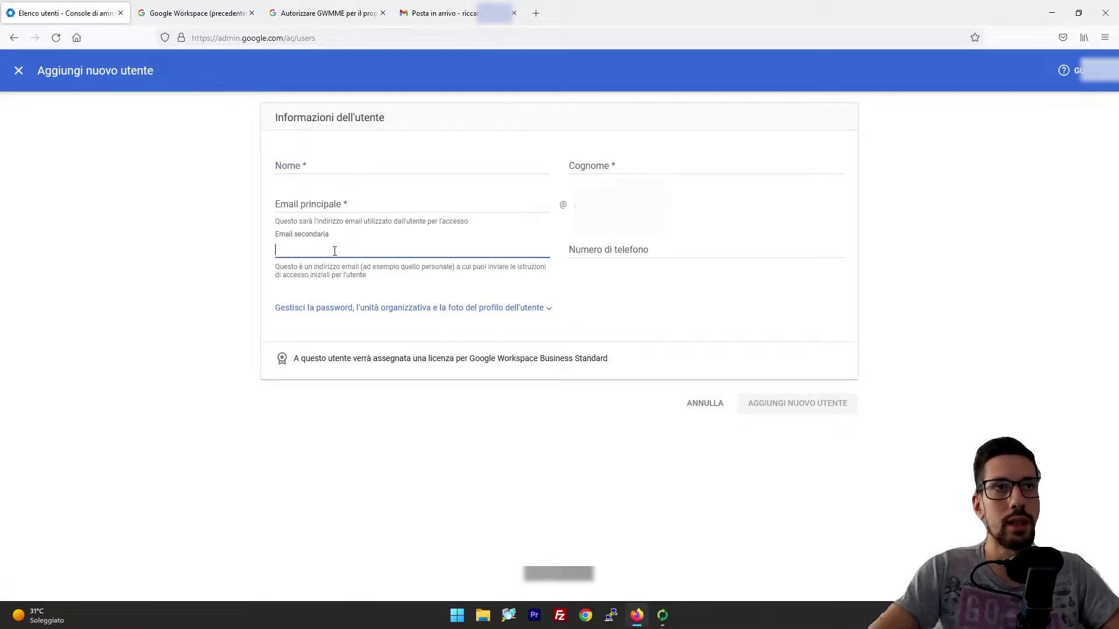
pyautogui.click(701, 405)
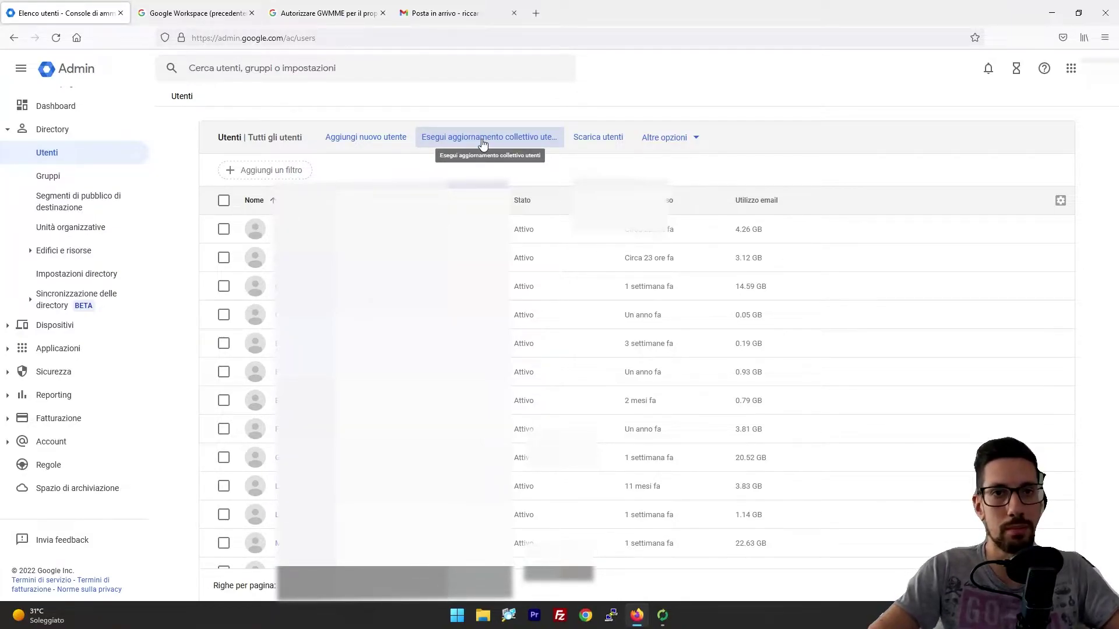
pyautogui.click(100, 179)
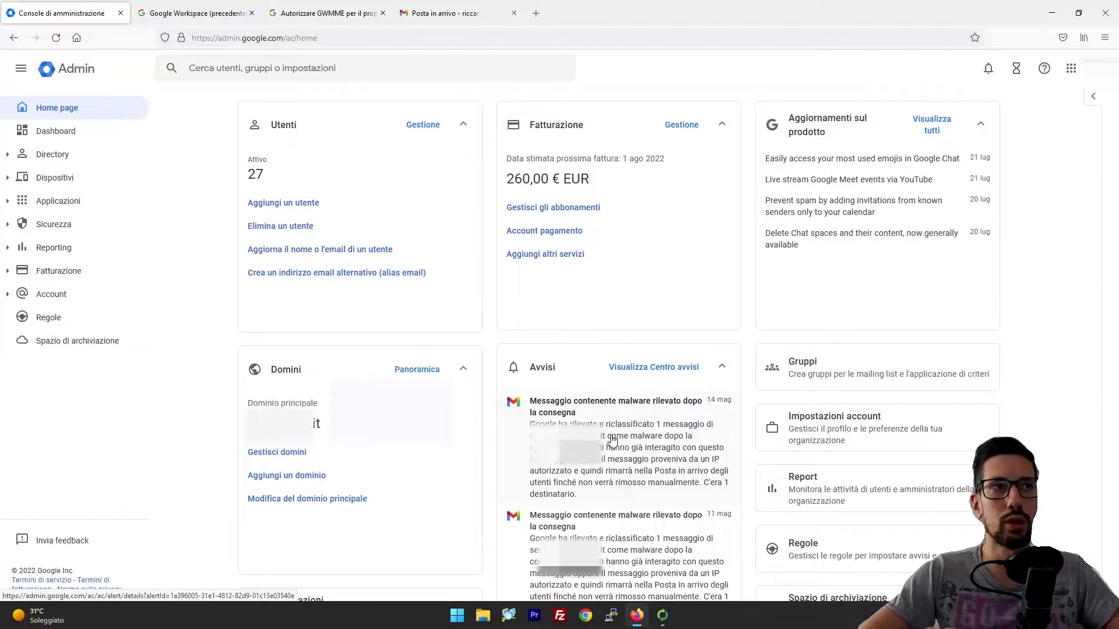
# Step: Configure a data migration with Gmail as source and an Ultimo anno start date, then proceed to user selection
pyautogui.scroll(-8, 612, 440)
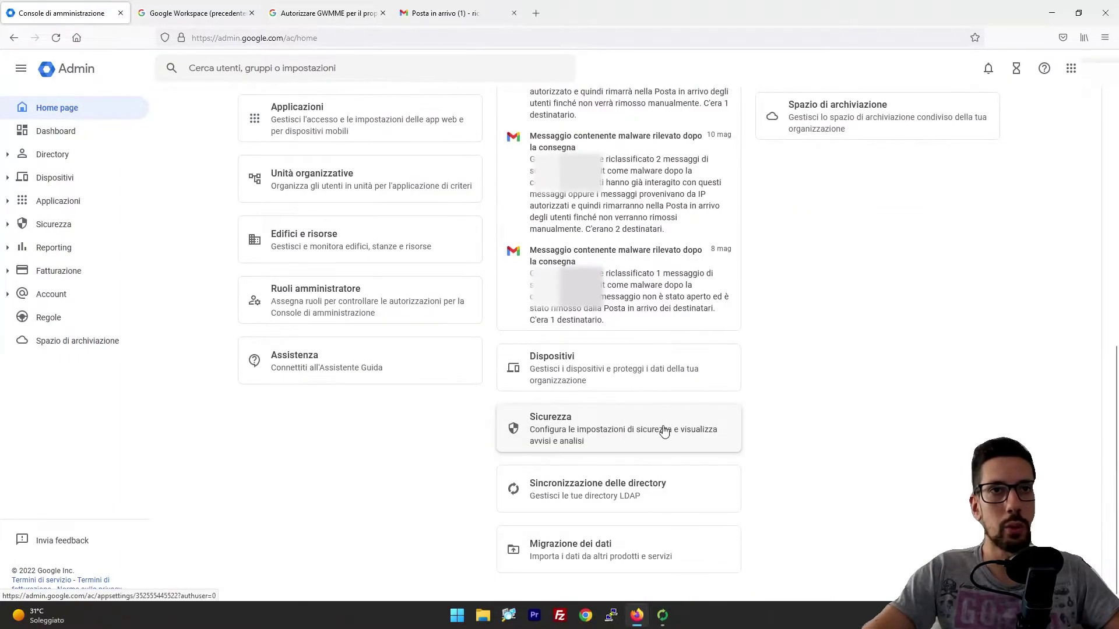
pyautogui.click(589, 551)
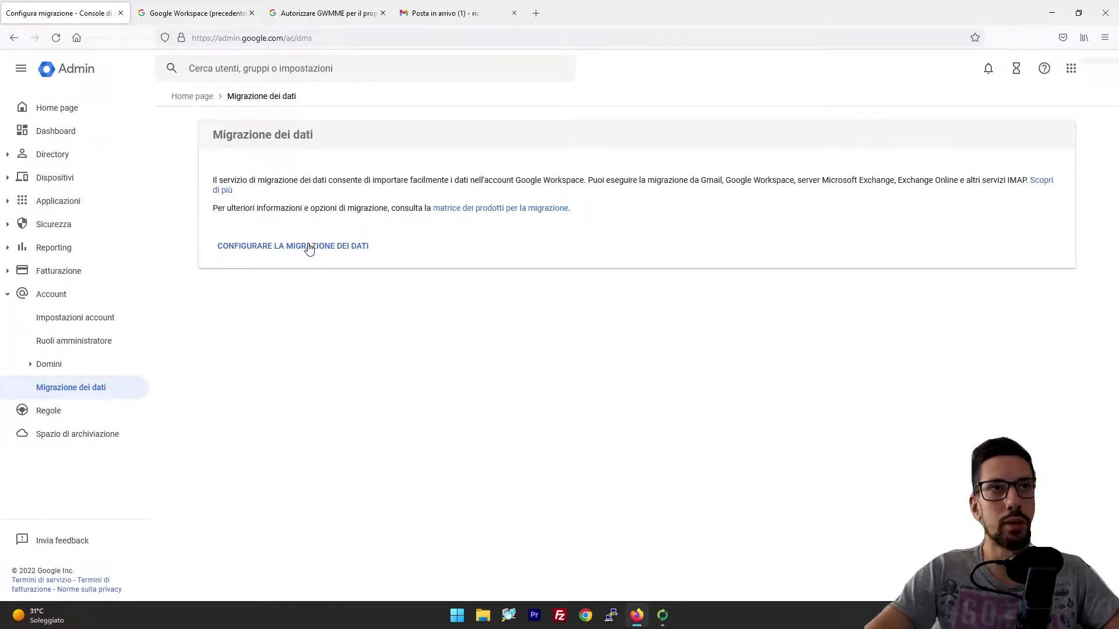
pyautogui.click(310, 247)
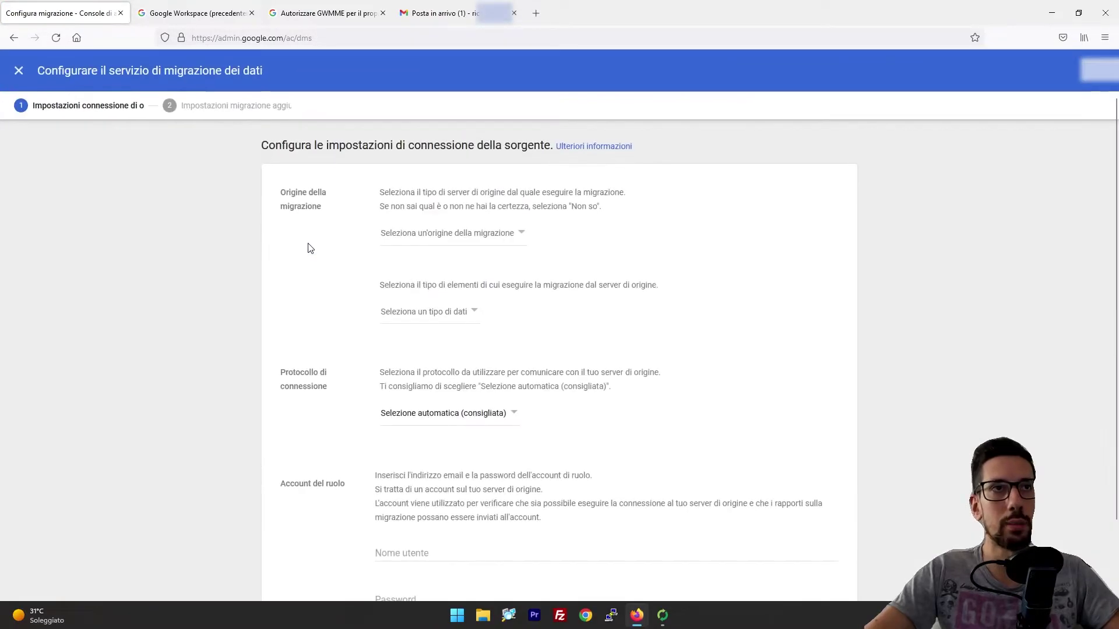
pyautogui.click(434, 235)
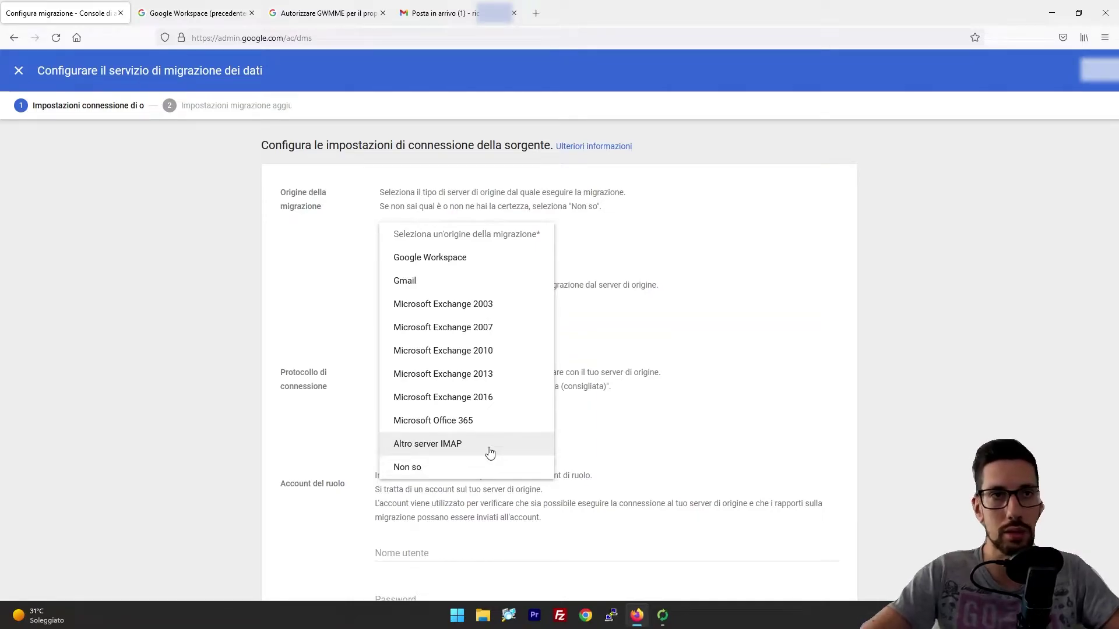
pyautogui.click(483, 282)
pyautogui.click(822, 535)
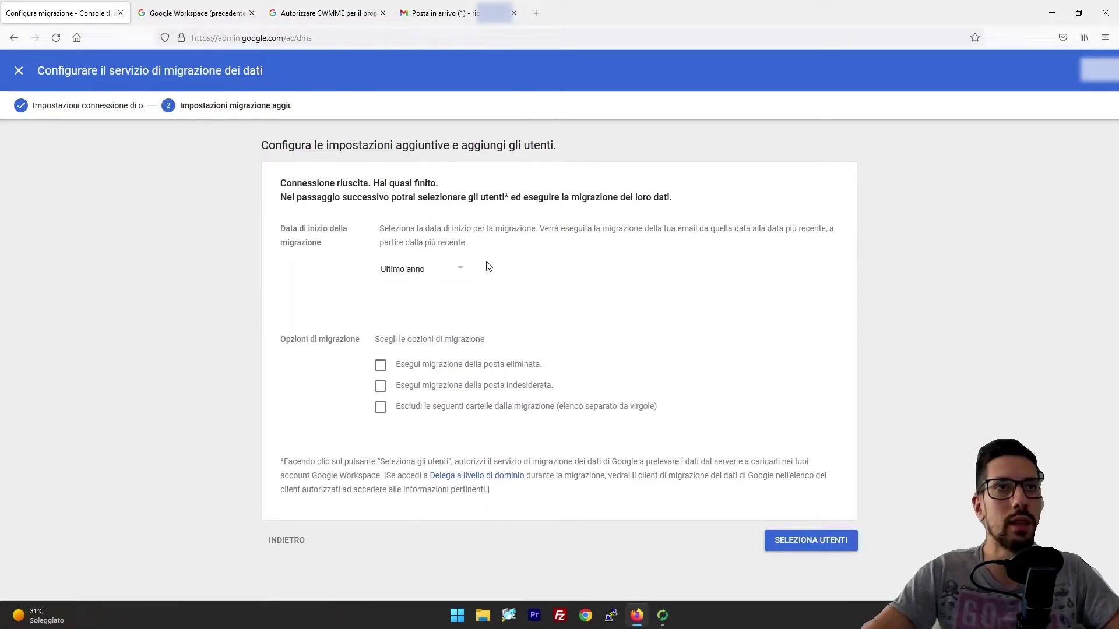
pyautogui.click(429, 269)
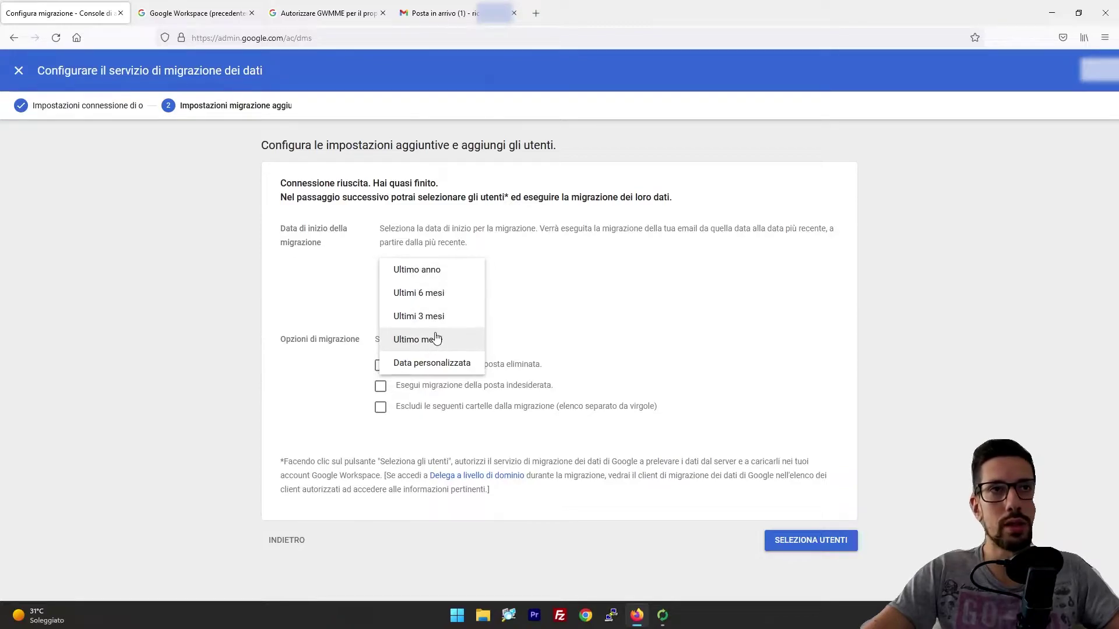
pyautogui.click(617, 361)
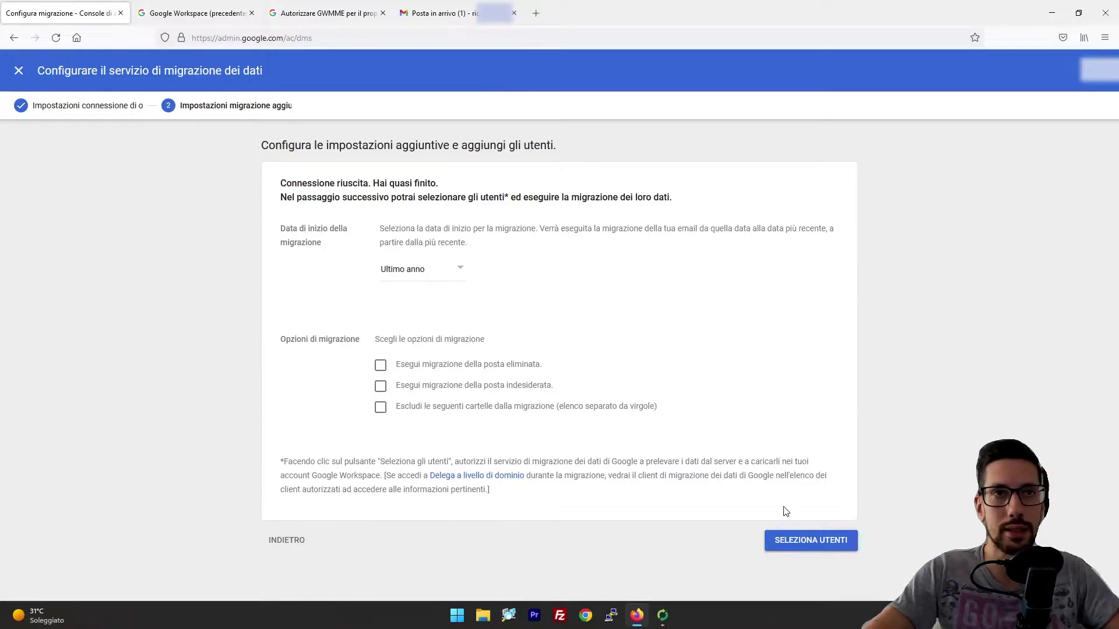
pyautogui.click(789, 545)
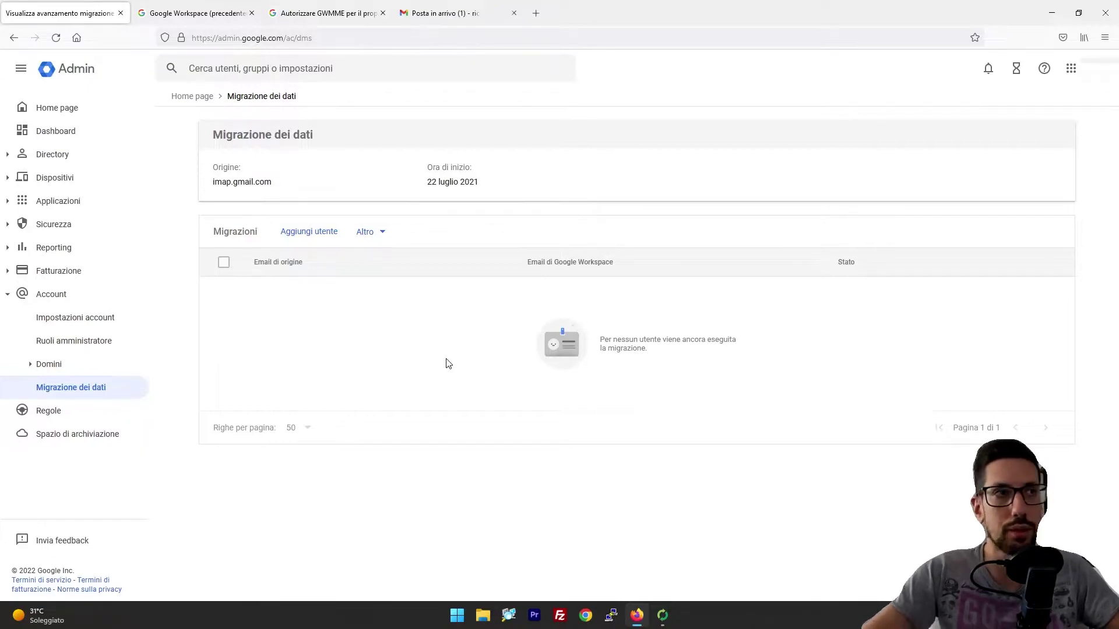
pyautogui.click(303, 232)
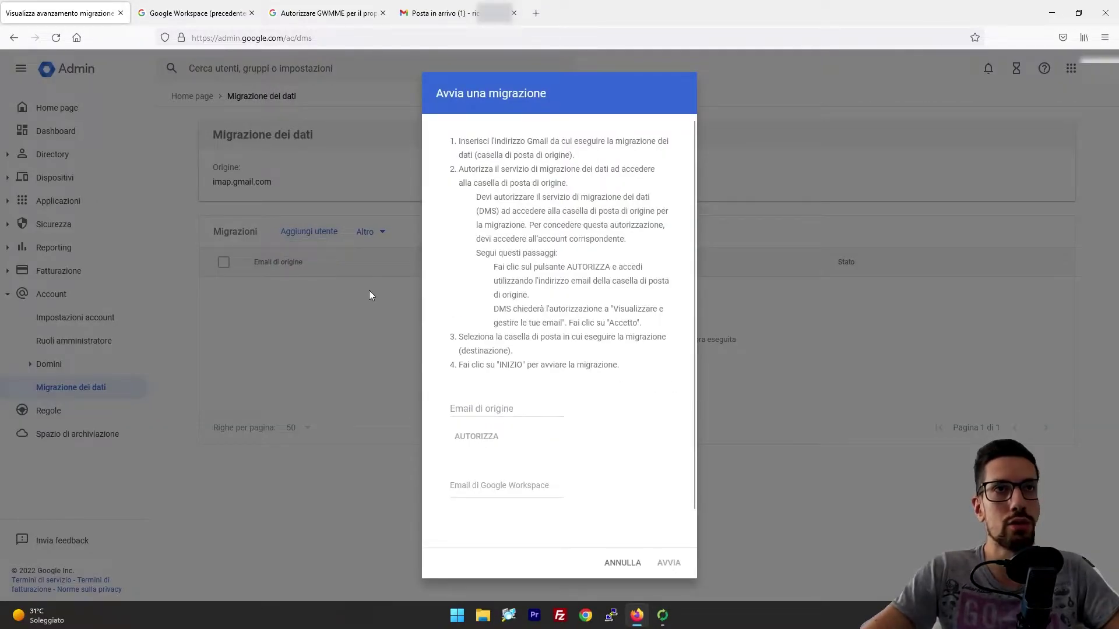
pyautogui.click(499, 406)
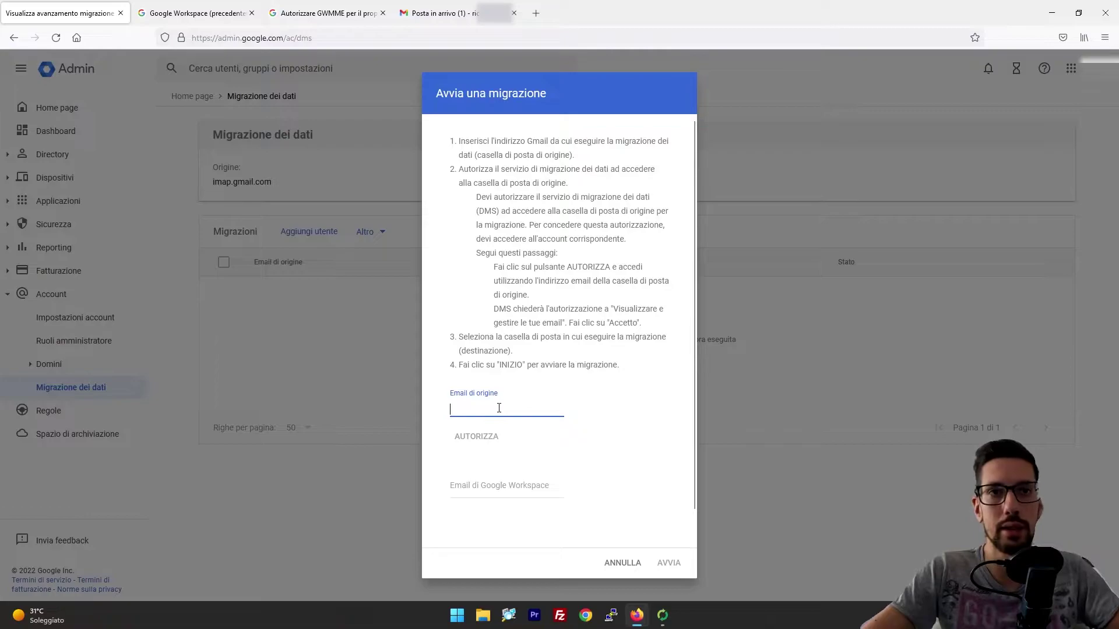
pyautogui.click(504, 488)
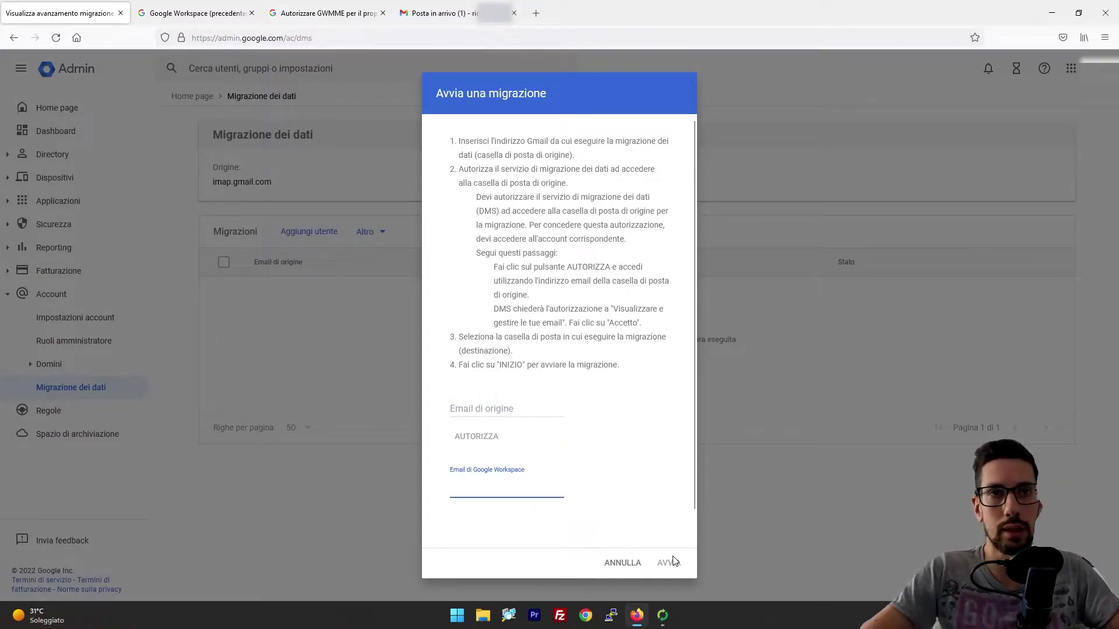
pyautogui.click(612, 562)
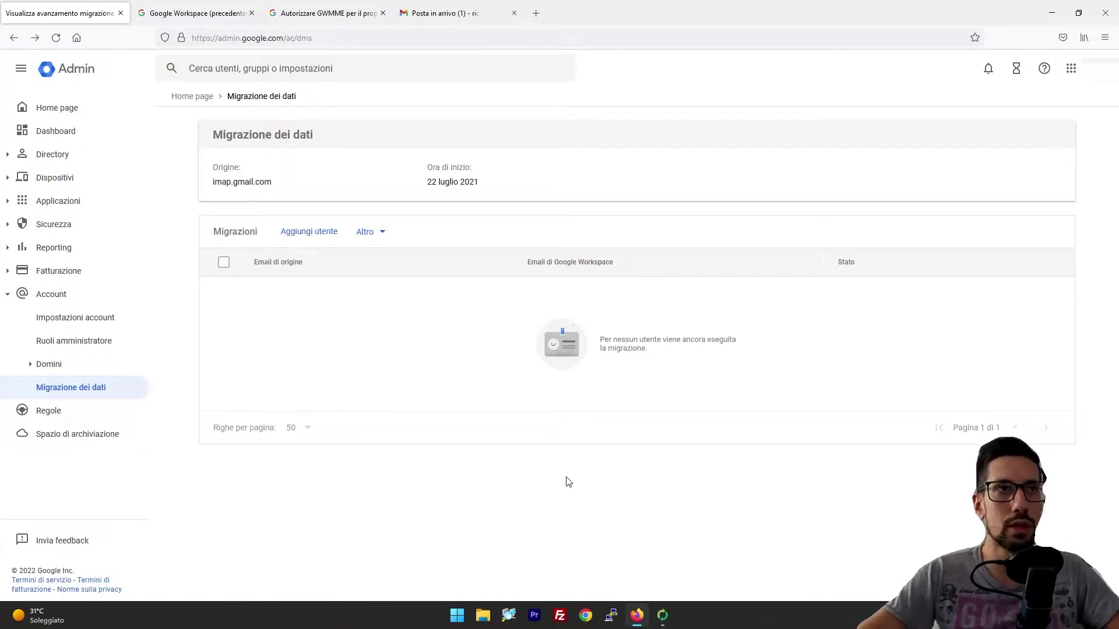
pyautogui.moveTo(214, 183); pyautogui.dragTo(287, 186)
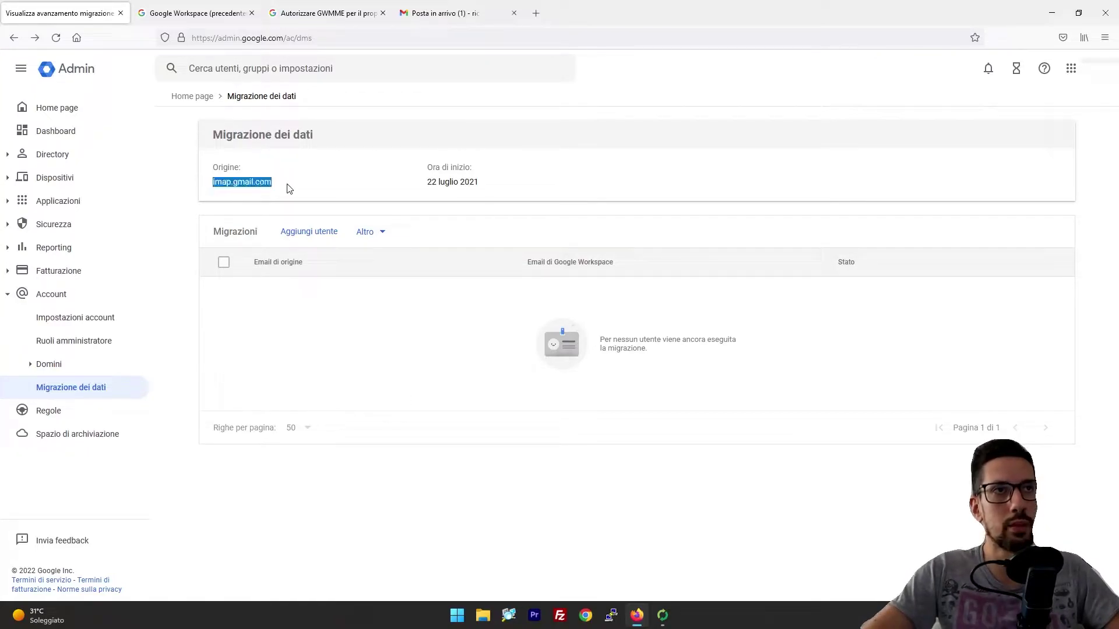
pyautogui.click(287, 187)
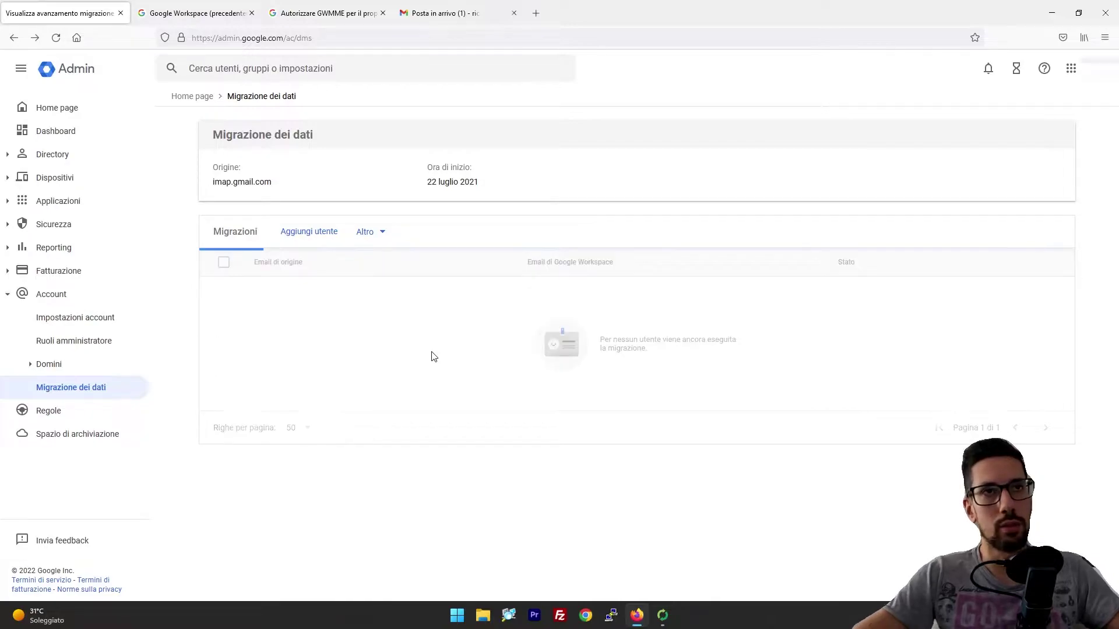
pyautogui.click(367, 232)
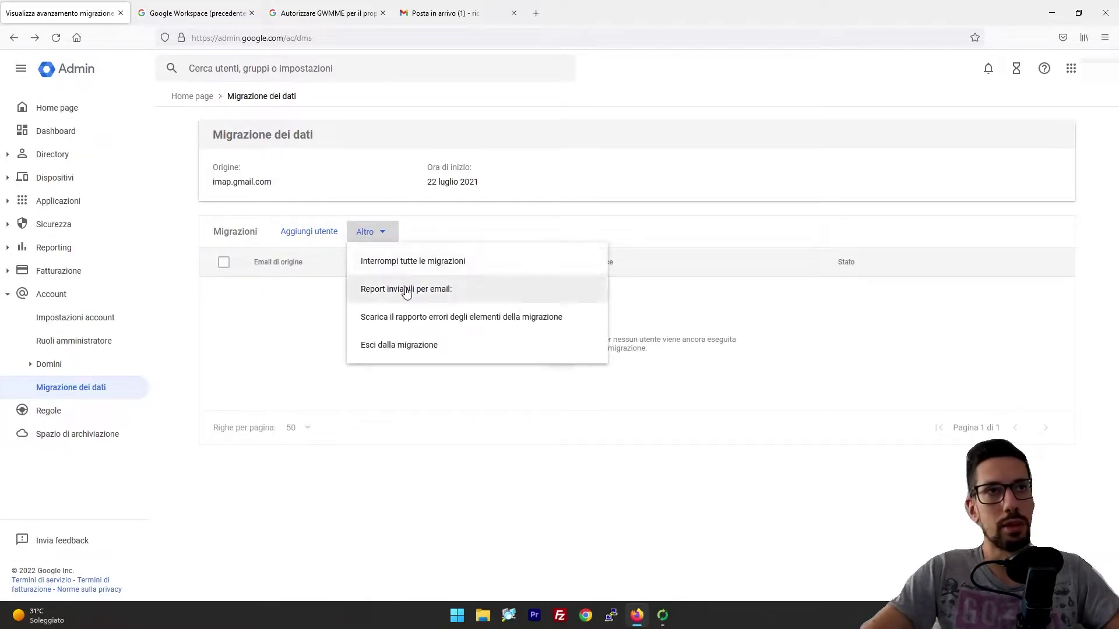
pyautogui.click(301, 335)
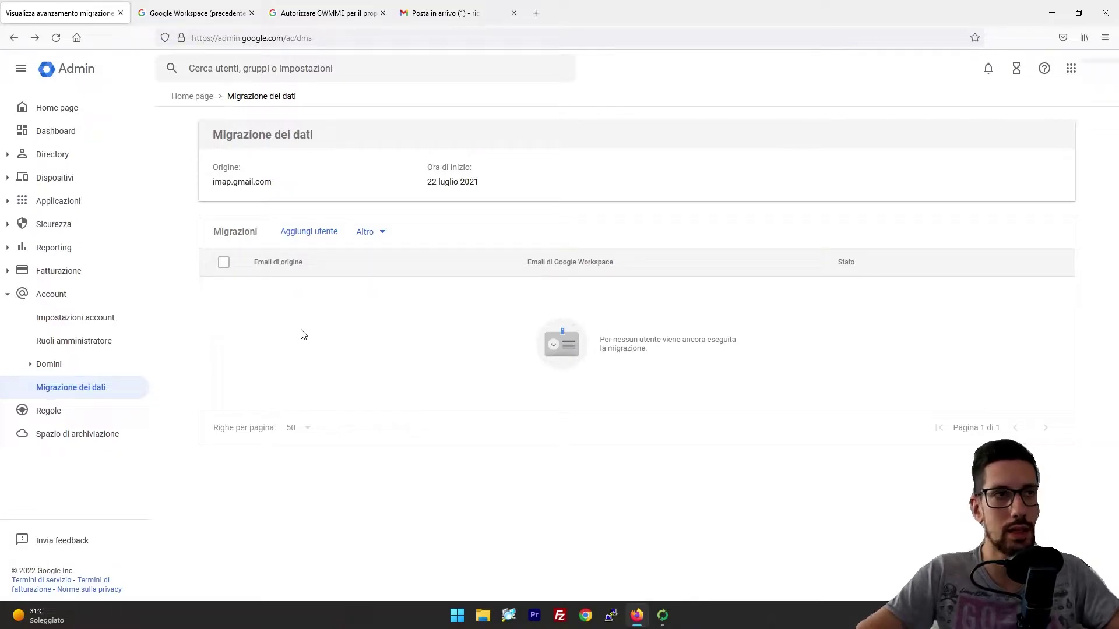
# Step: In the migration wizard, choose IMAP with Other IMAP Server as the source server type
pyautogui.click(662, 615)
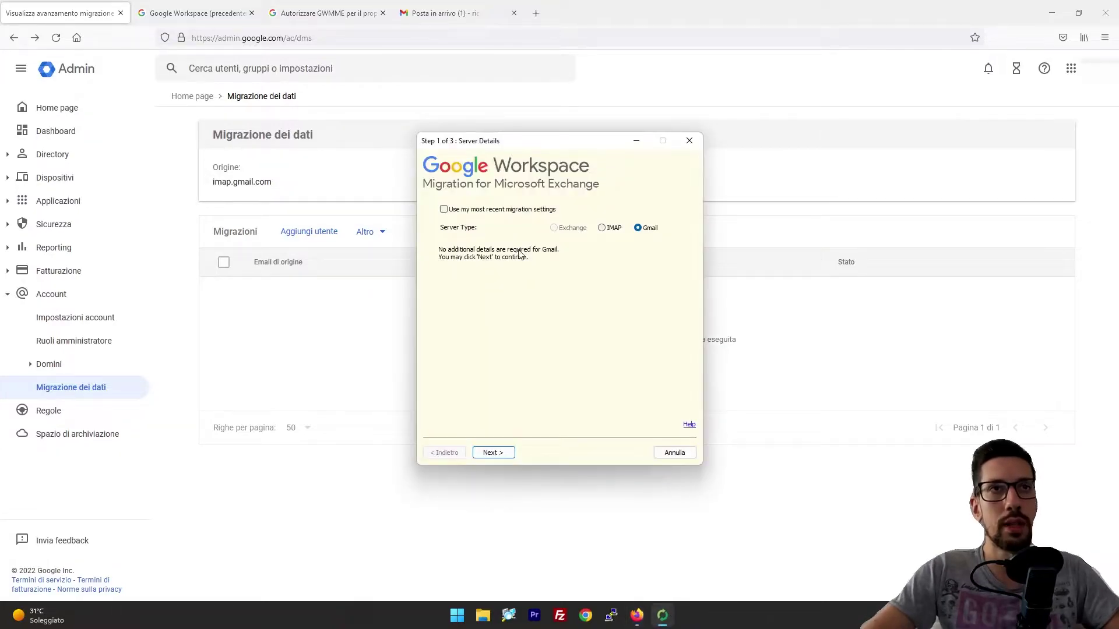
pyautogui.moveTo(503, 141); pyautogui.dragTo(438, 135)
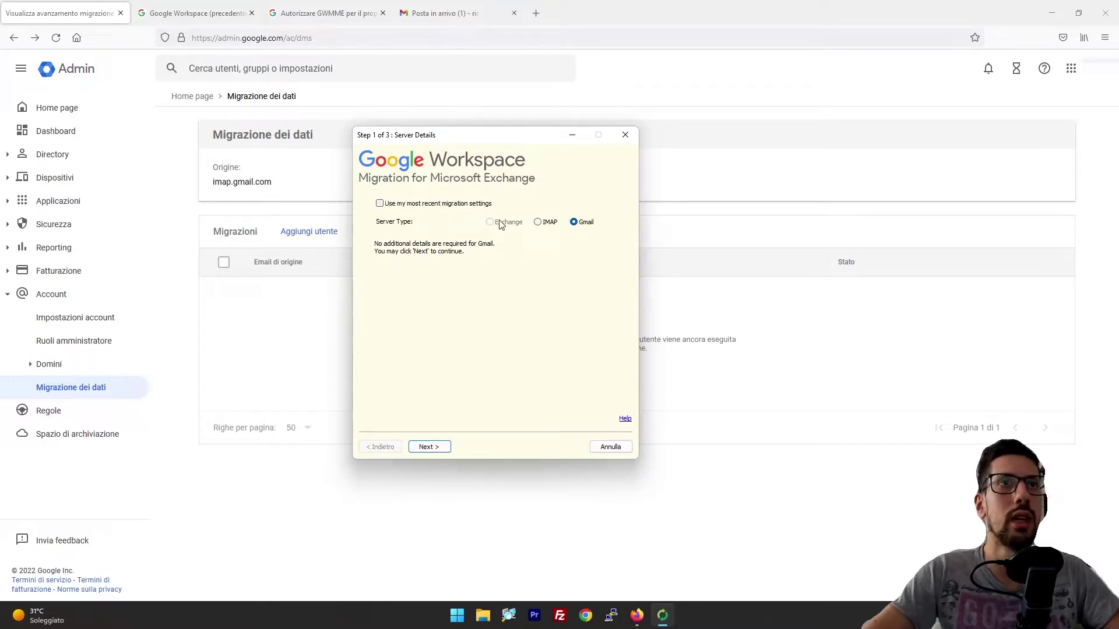
pyautogui.click(538, 223)
pyautogui.click(551, 258)
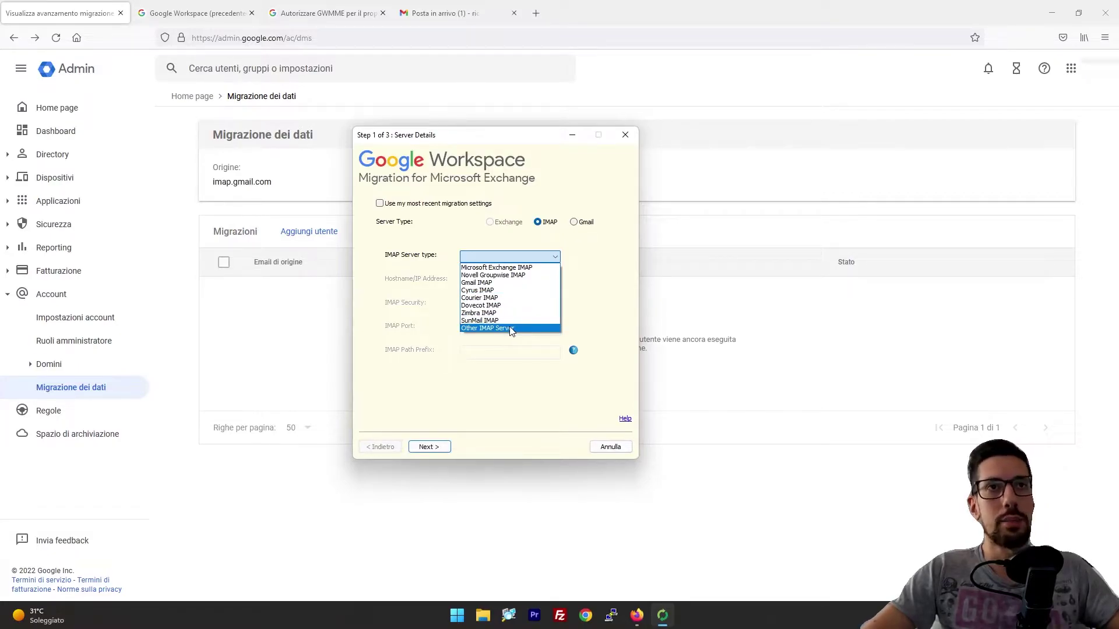
pyautogui.click(511, 328)
# Step: Enter 192.168.0.1 as the IMAP host with STARTTLS security and continue to user details
pyautogui.rightClick(507, 326)
pyautogui.click(507, 282)
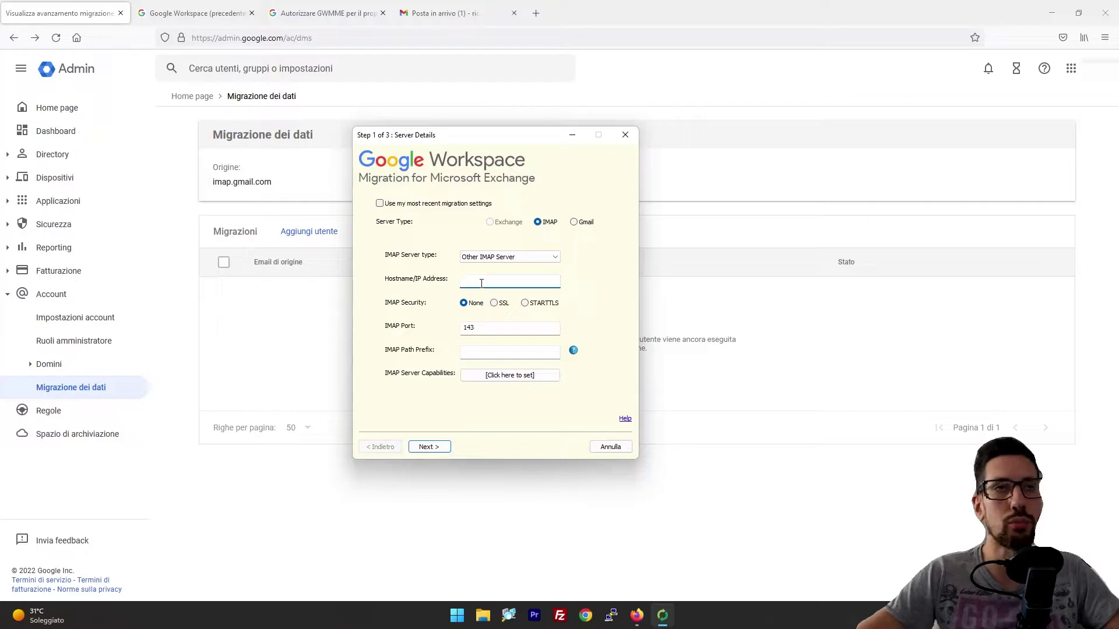
pyautogui.write('192.168.0.3')
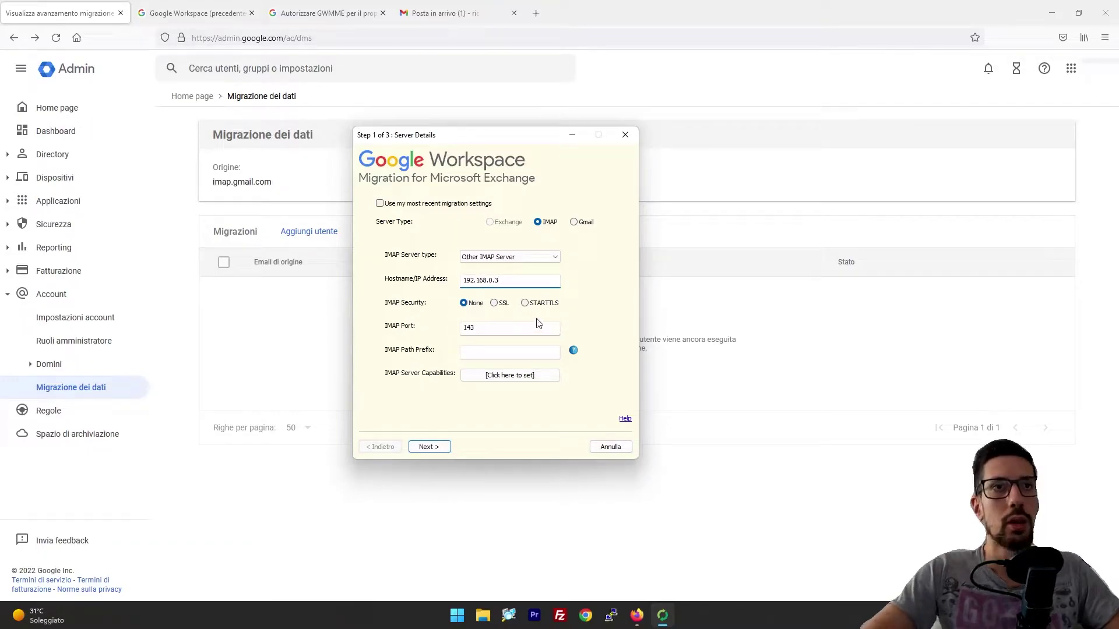
pyautogui.click(524, 303)
pyautogui.click(499, 280)
pyautogui.press('BackSpace')
pyautogui.write('1')
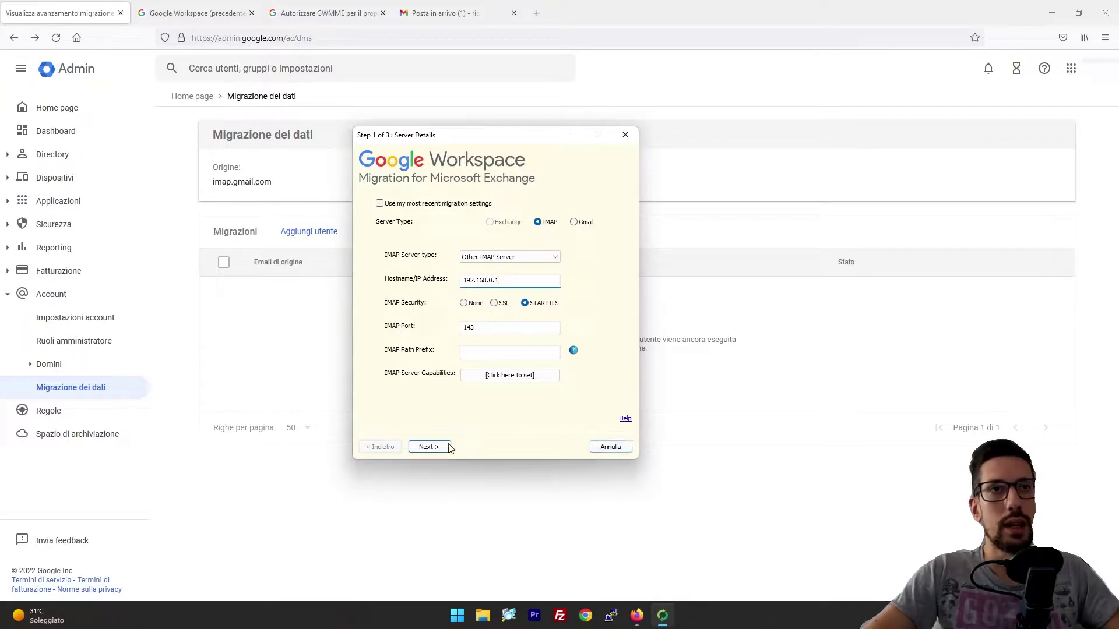
pyautogui.click(429, 447)
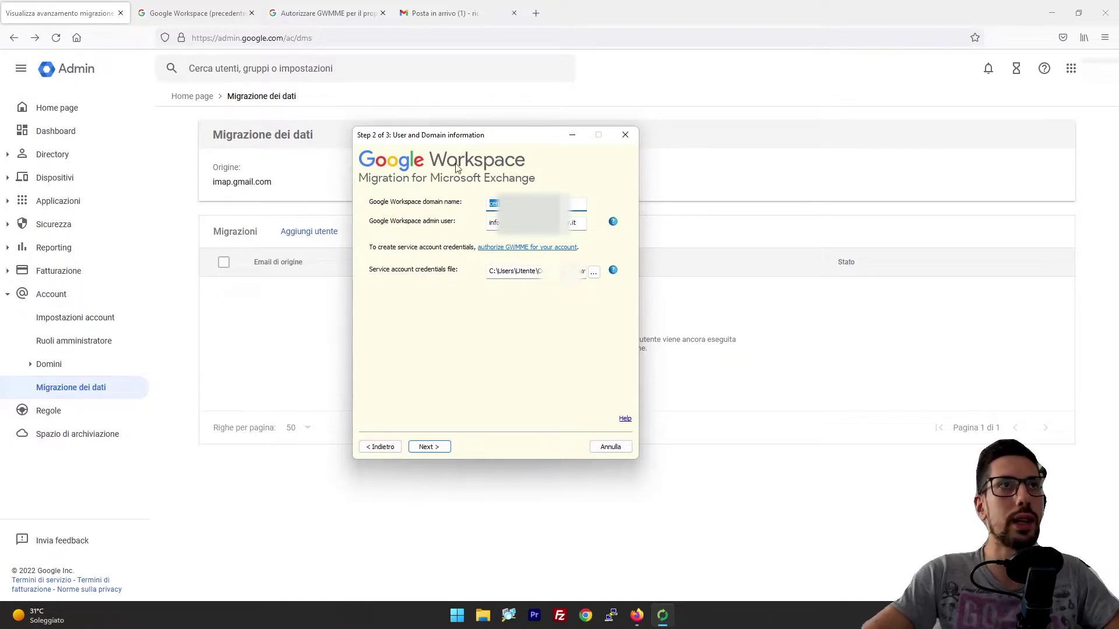
# Step: Select the python3 service-account command in the GWMME authorization help, then return to the Admin console and wizard
pyautogui.click(321, 13)
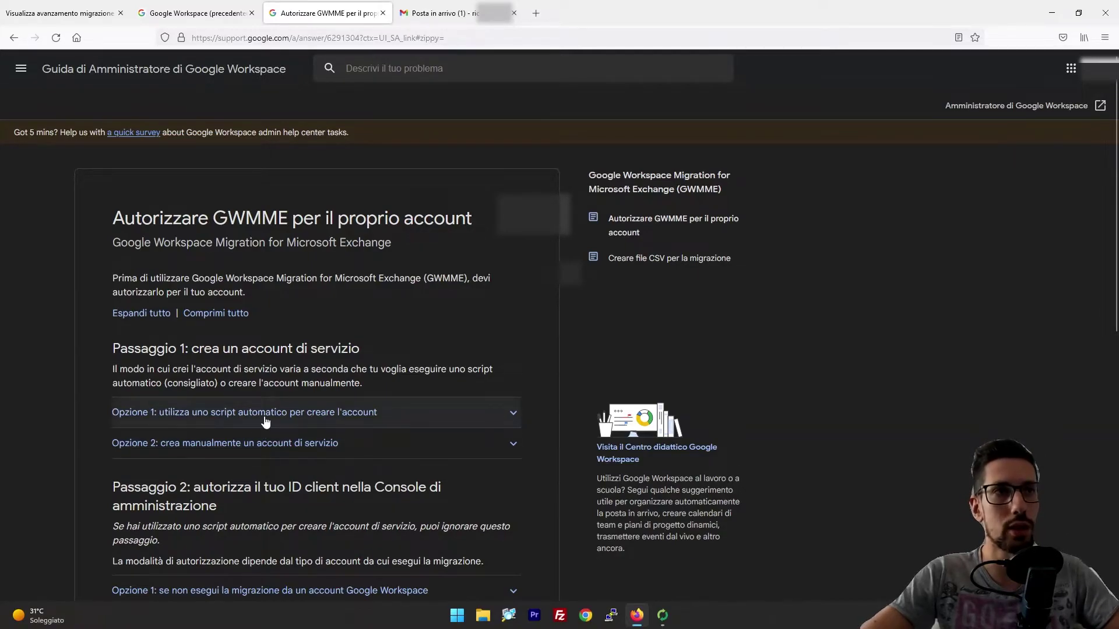
pyautogui.click(329, 415)
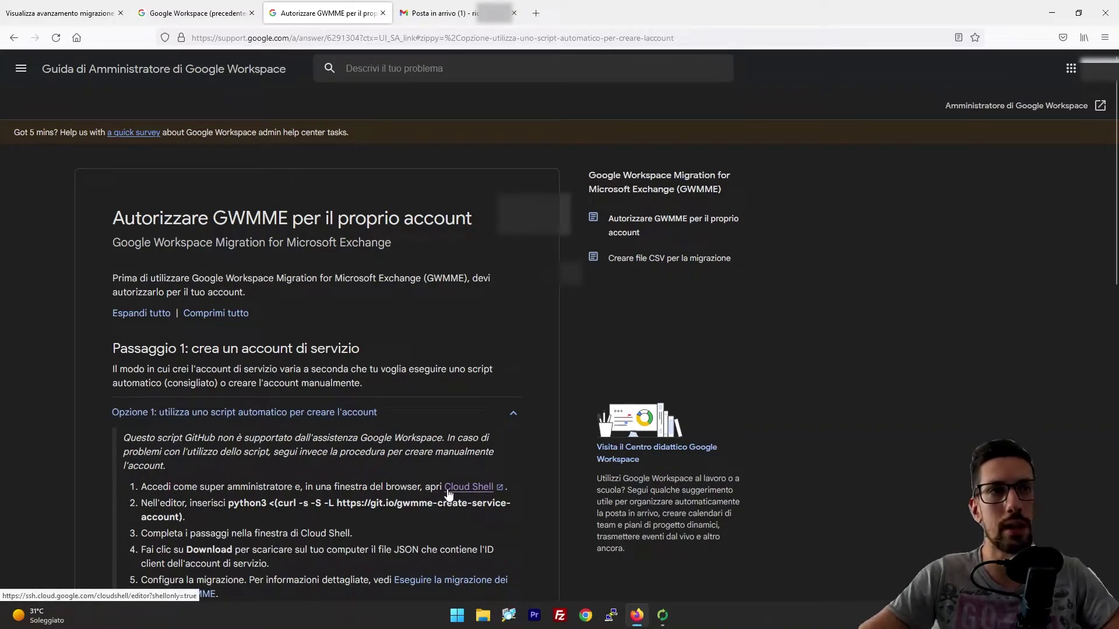
pyautogui.moveTo(228, 503); pyautogui.dragTo(235, 512)
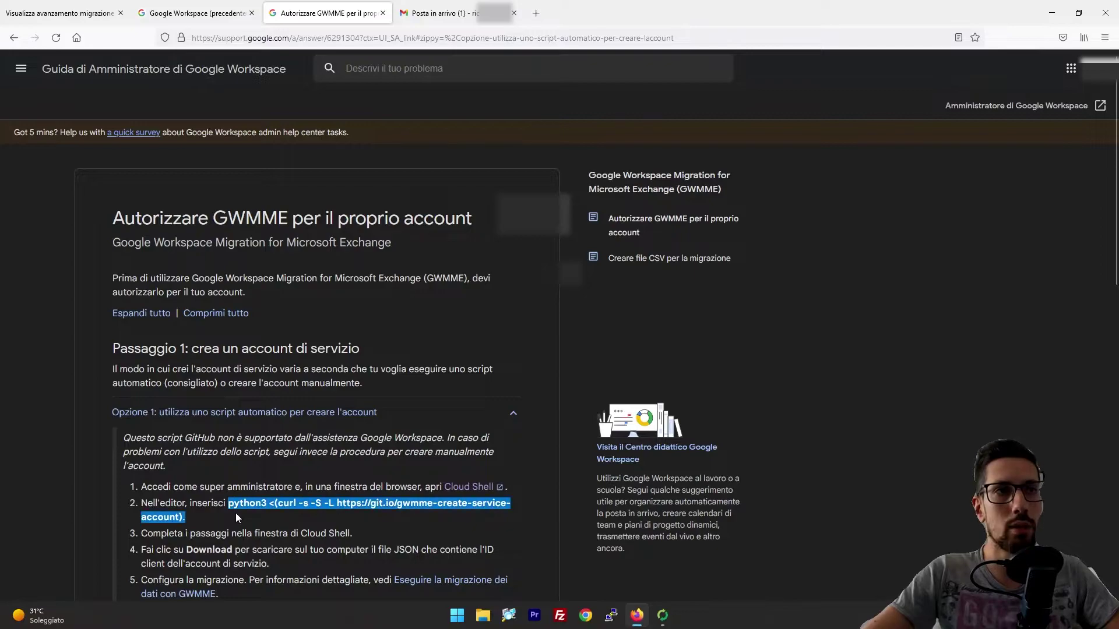
pyautogui.click(314, 507)
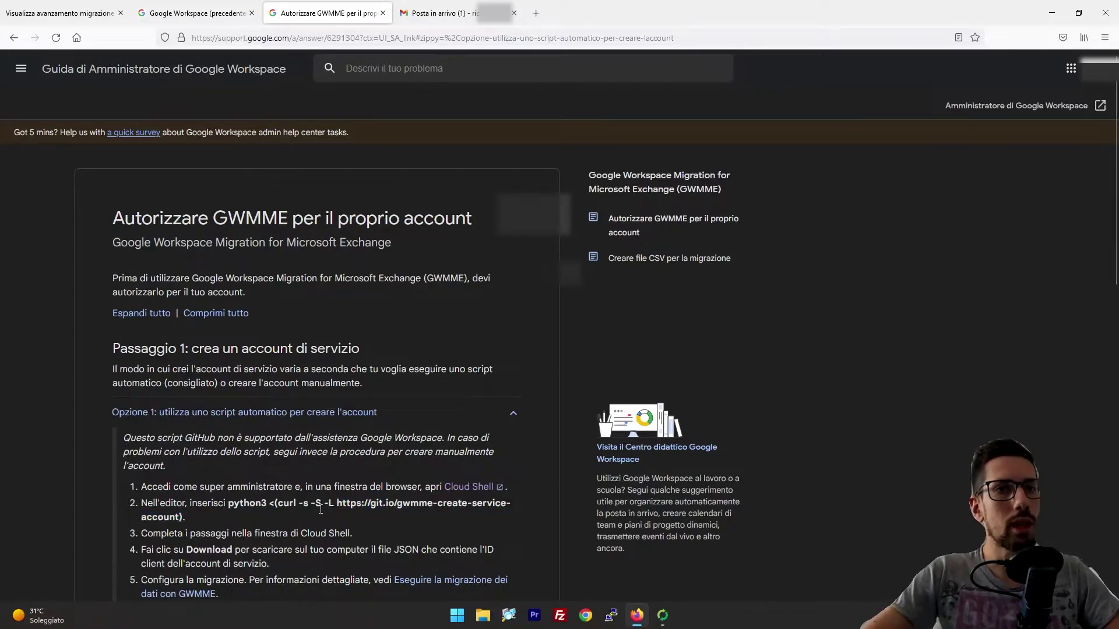
pyautogui.tripleClick(322, 509)
pyautogui.click(559, 505)
pyautogui.click(100, 13)
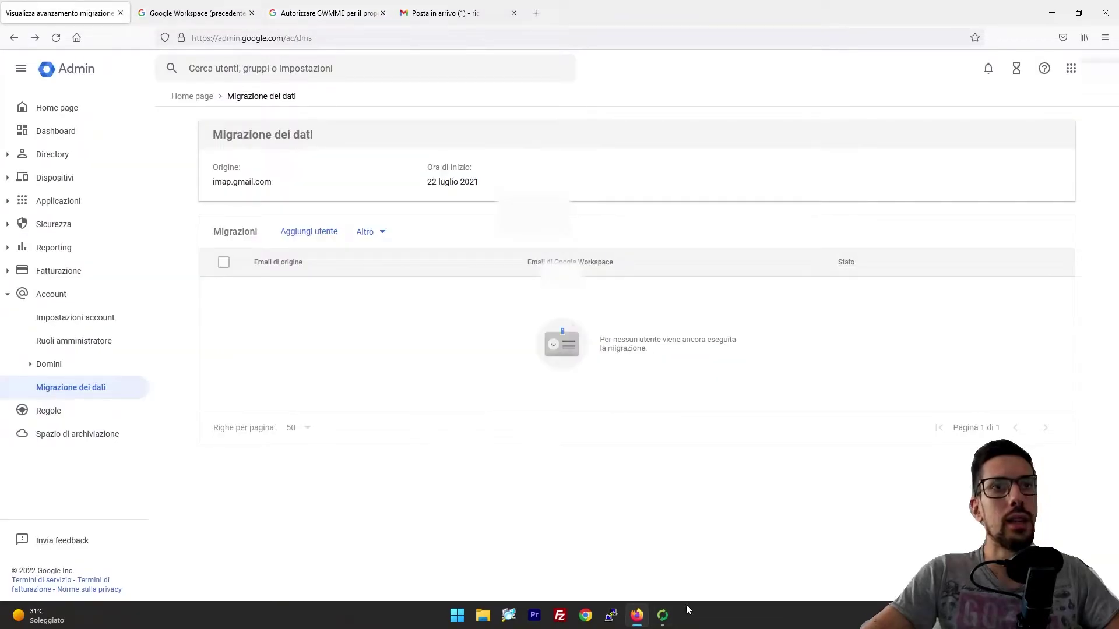
pyautogui.click(663, 616)
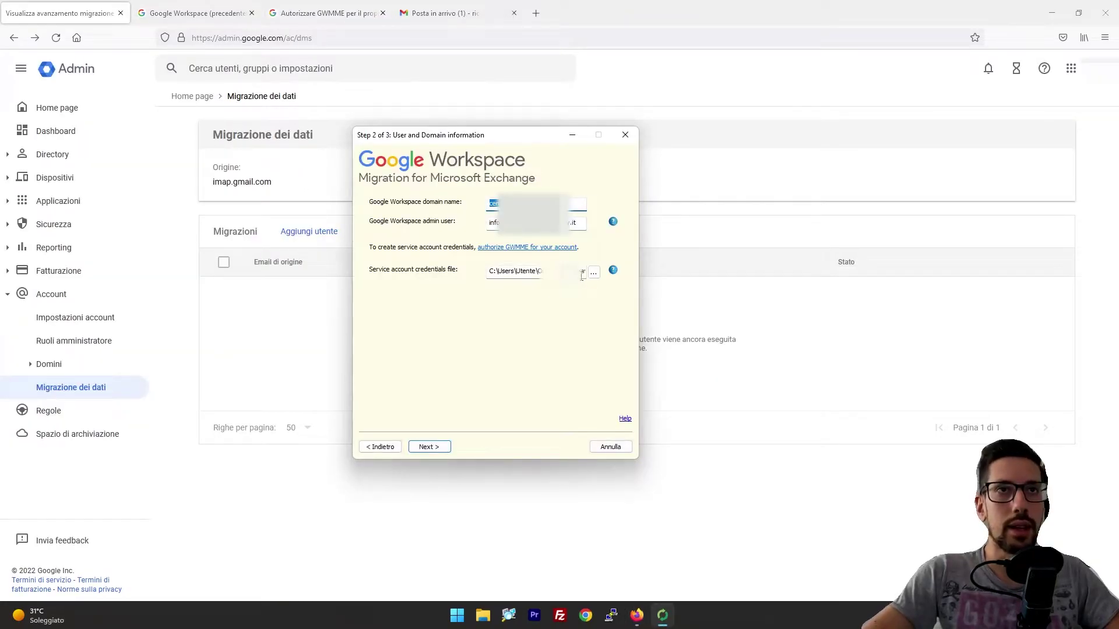
# Step: Advance to the Step 3 migration settings and review the Advanced Options without changing them
pyautogui.click(433, 446)
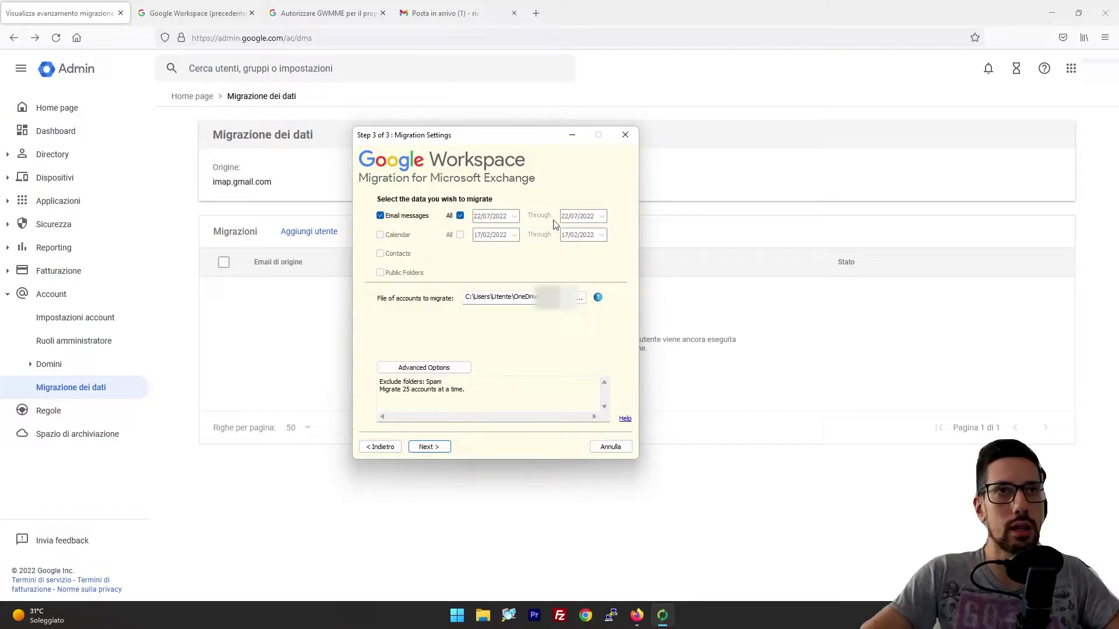
pyautogui.click(450, 368)
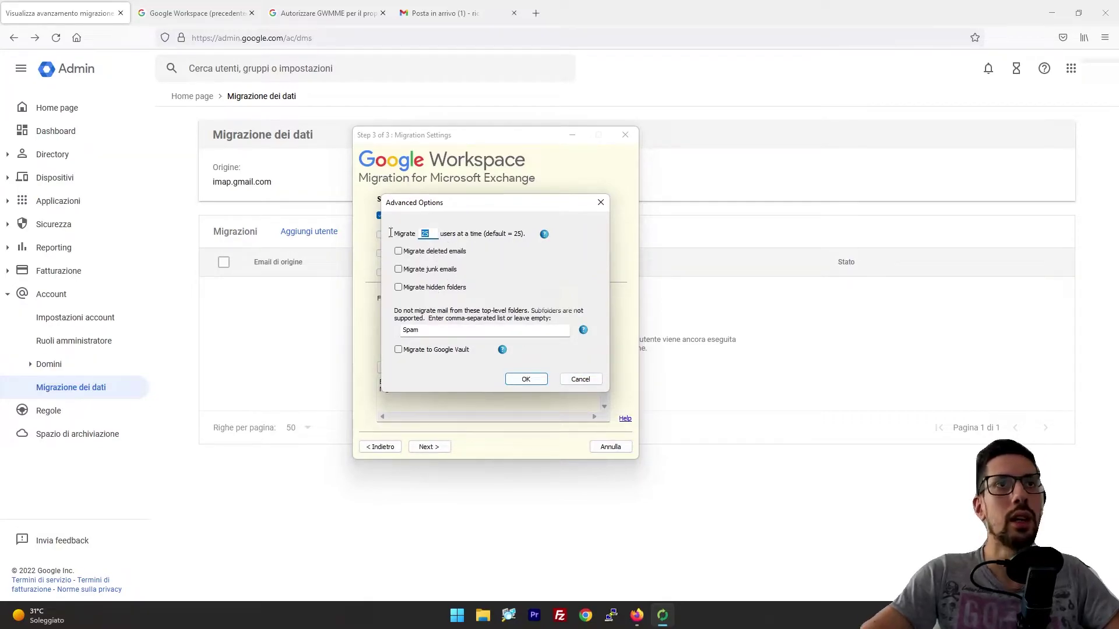
pyautogui.click(580, 377)
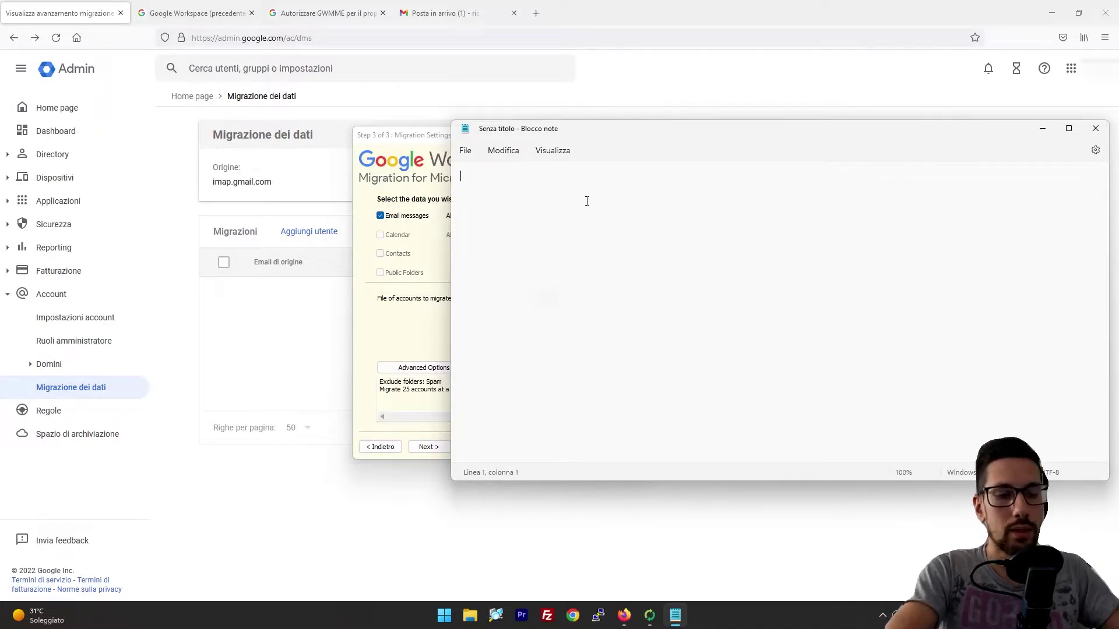
# Step: Type a user line pairing the source username#password with the destination e-mail address
pyautogui.write('mariorossi')
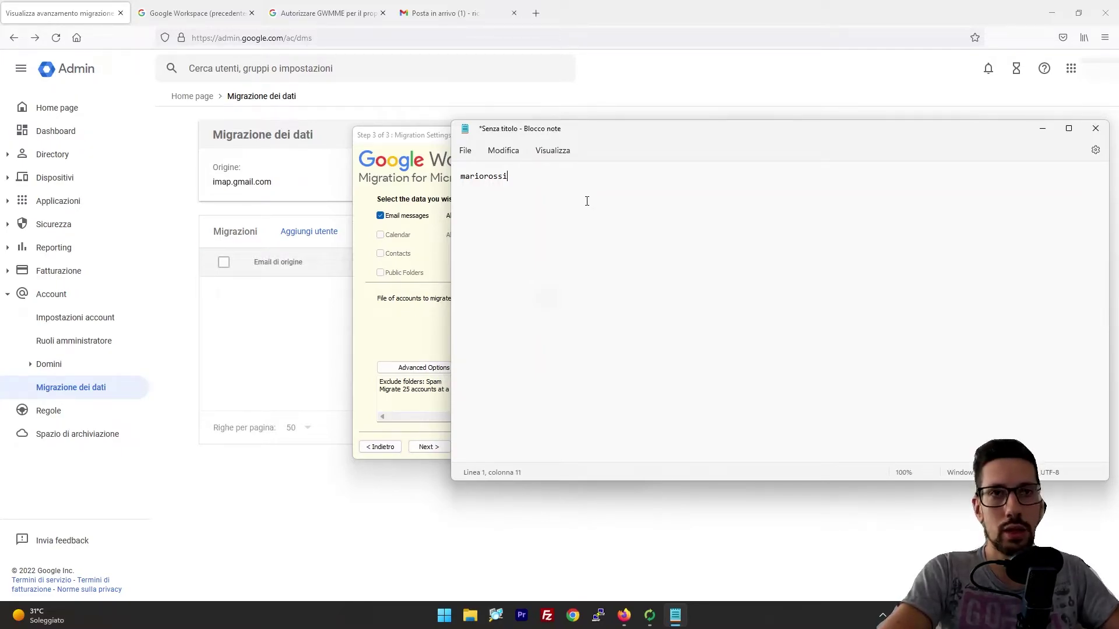
pyautogui.write('@')
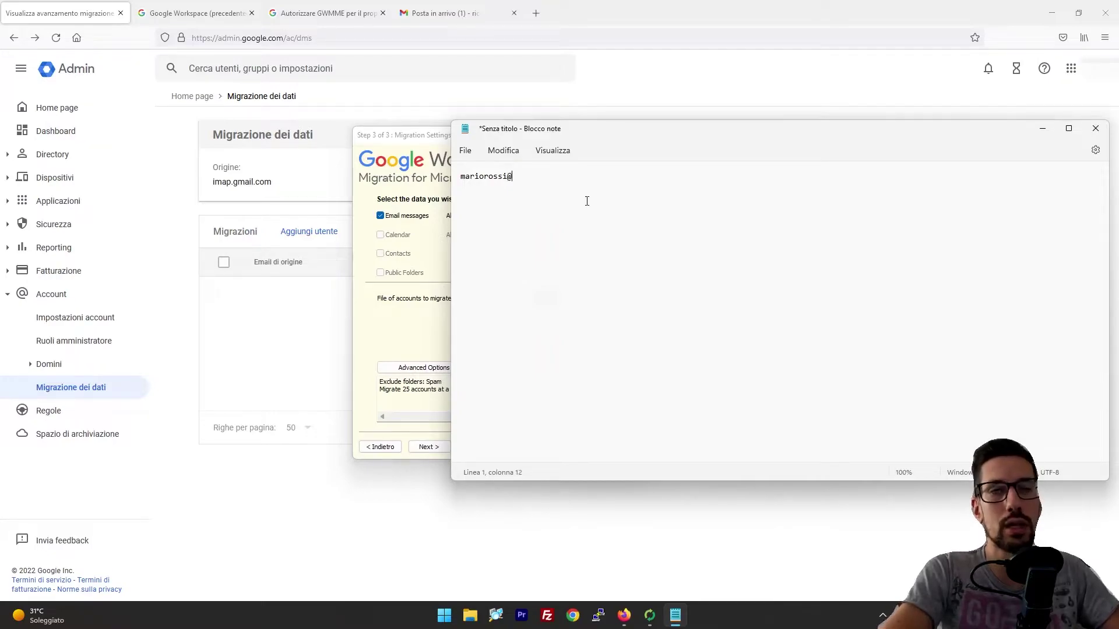
pyautogui.press('BackSpace')
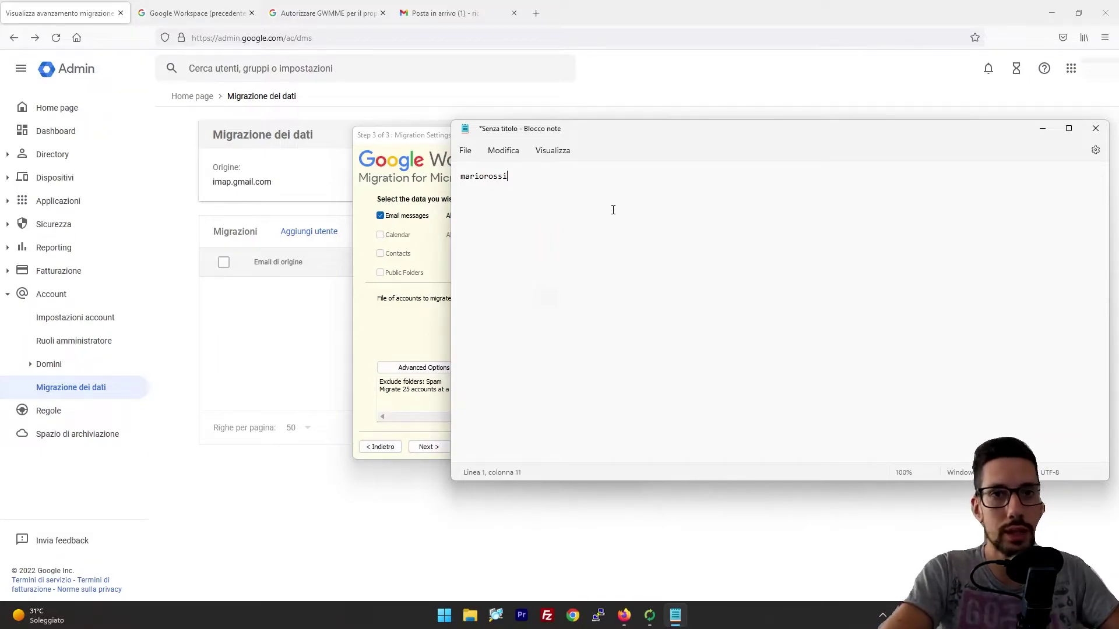
pyautogui.write('#')
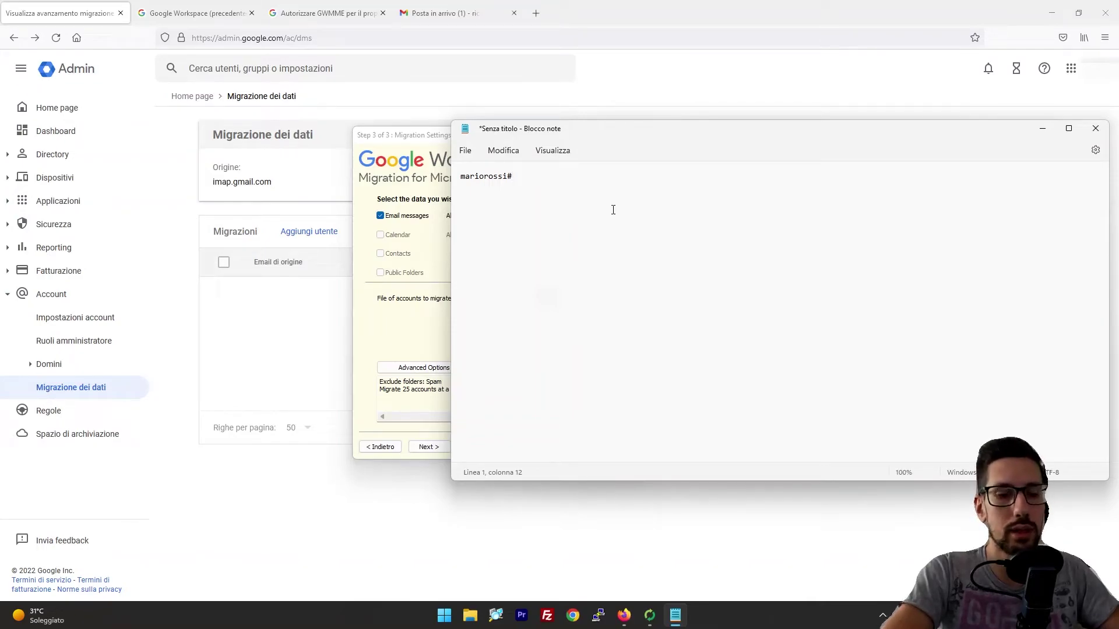
pyautogui.write('prova')
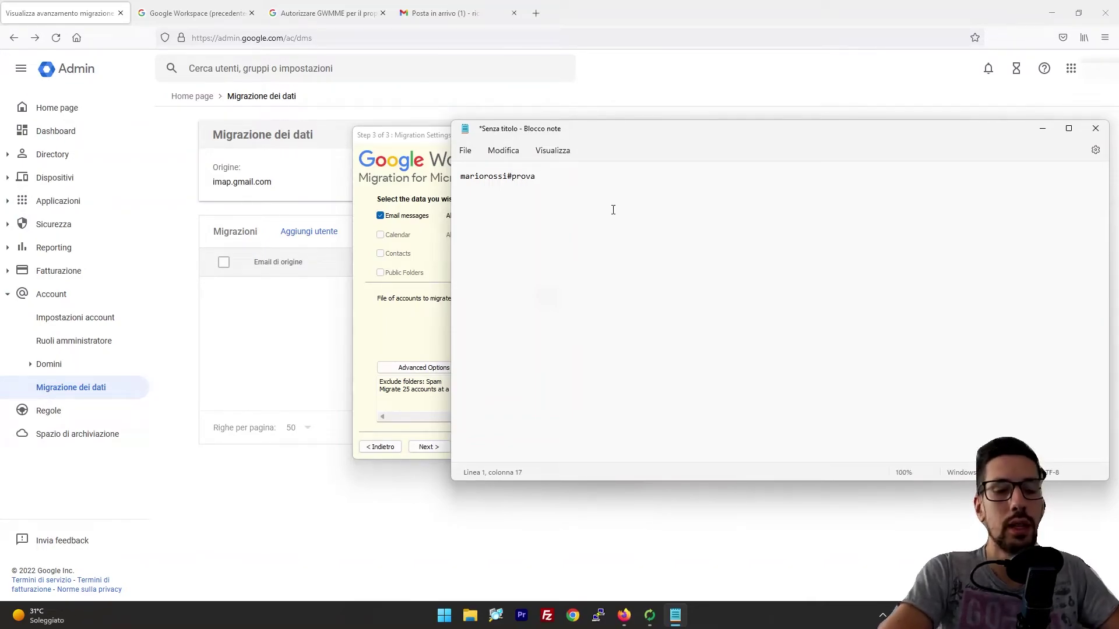
pyautogui.write(',mariorossi@')
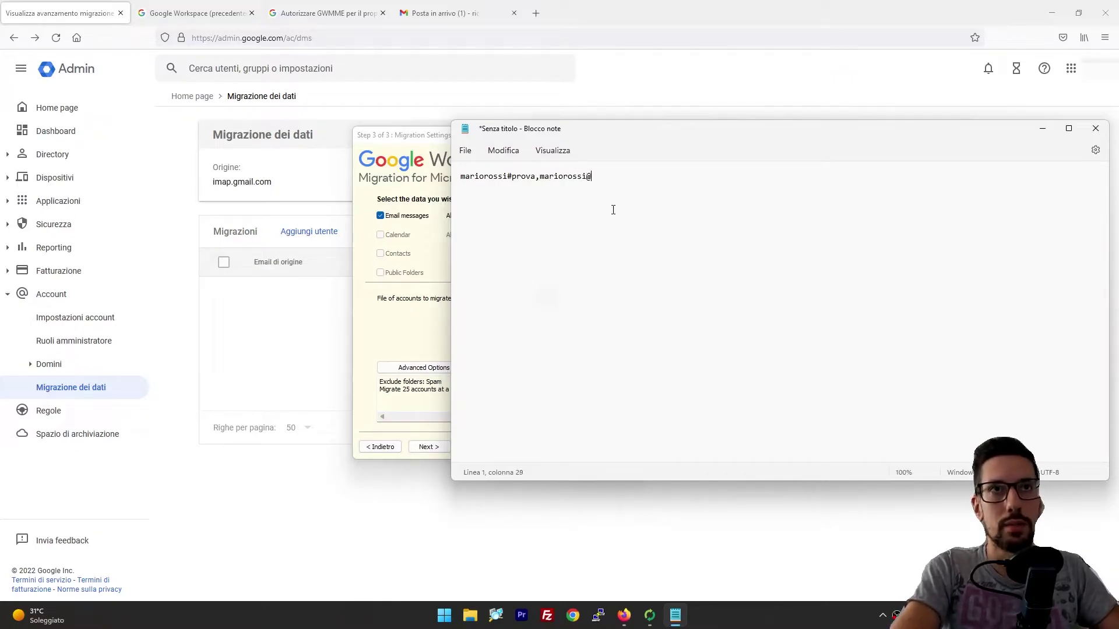
pyautogui.write('pin')
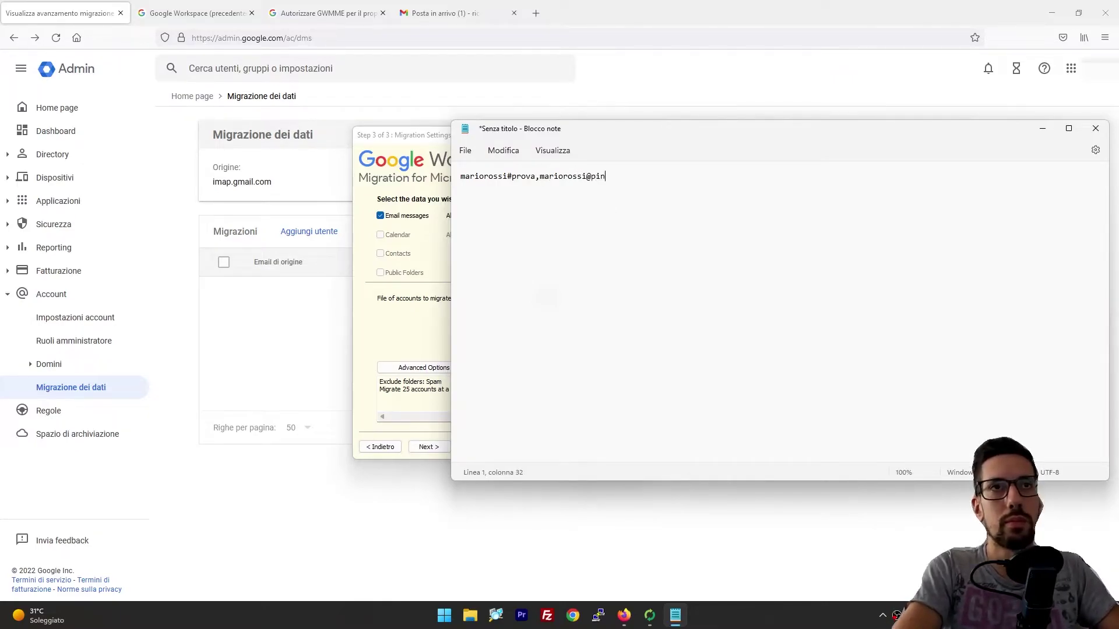
pyautogui.write('copallino.com')
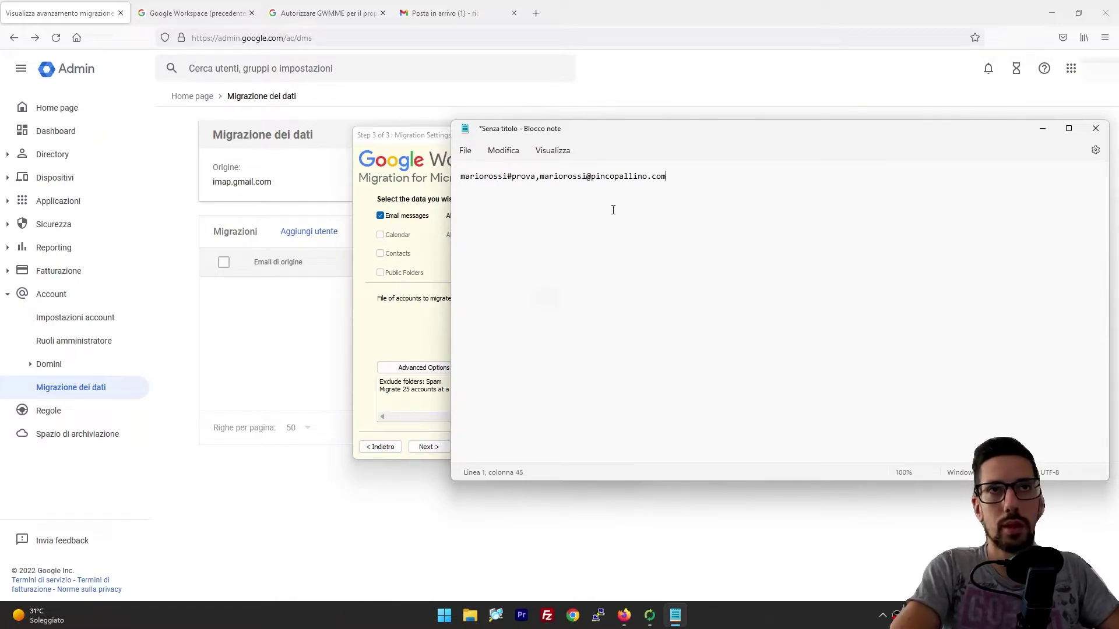
# Step: Copy the user line onto three separate lines, then return to the GWMME Migration Settings window
pyautogui.hotkey('ctrl', 'a')
pyautogui.hotkey('ctrl', 'c')
pyautogui.press('End')
pyautogui.hotkey('ctrl', 'v')
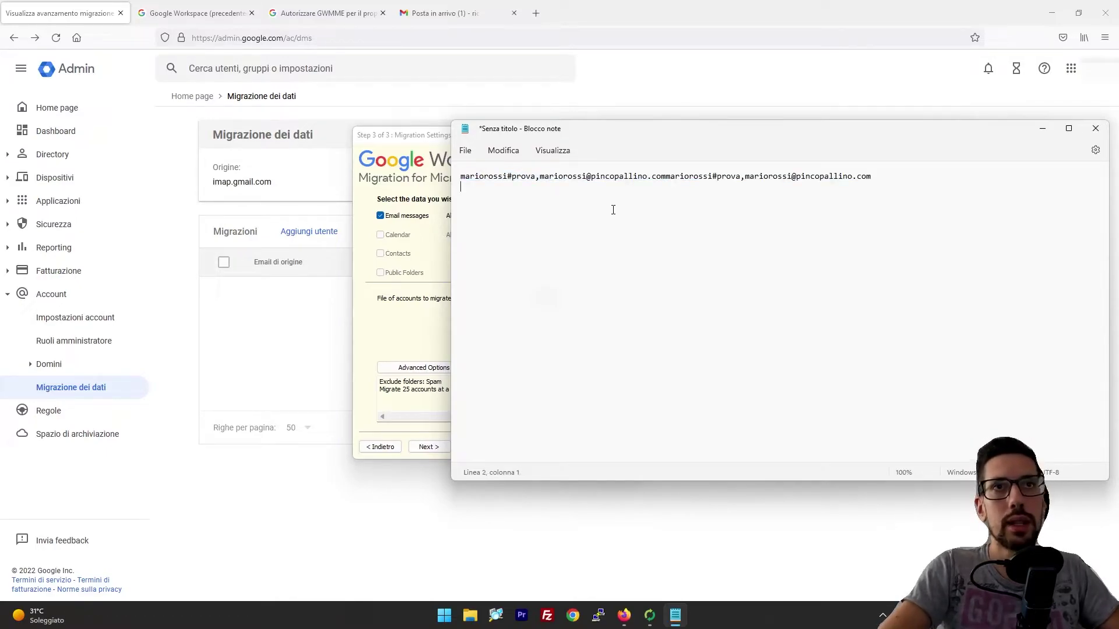
pyautogui.hotkey('ctrl', 'z')
pyautogui.press('Return')
pyautogui.hotkey('ctrl', 'v')
pyautogui.press('Return')
pyautogui.hotkey('ctrl', 'v')
pyautogui.click(604, 235)
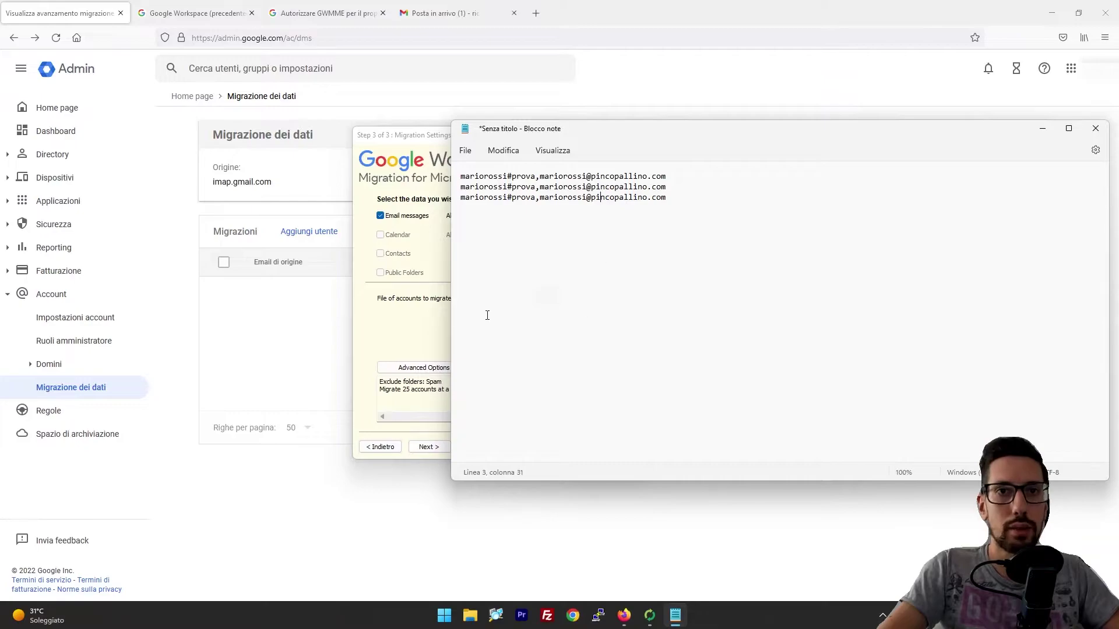
pyautogui.click(425, 320)
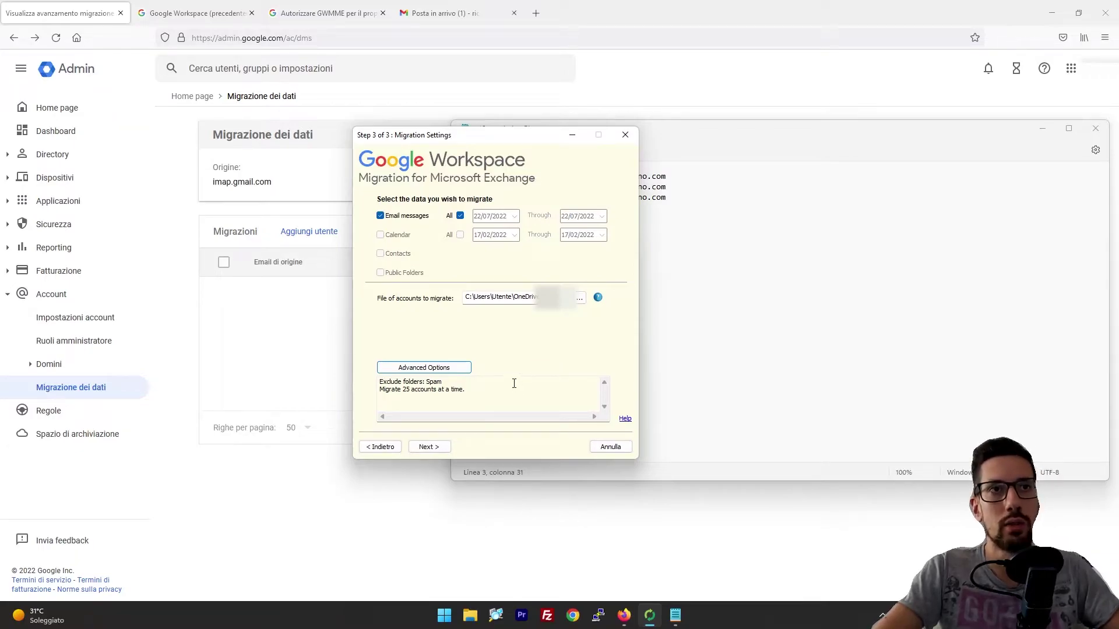
# Step: Reach the migration Review summary, then go back to the Admin console home page showing 27 active users
pyautogui.click(427, 447)
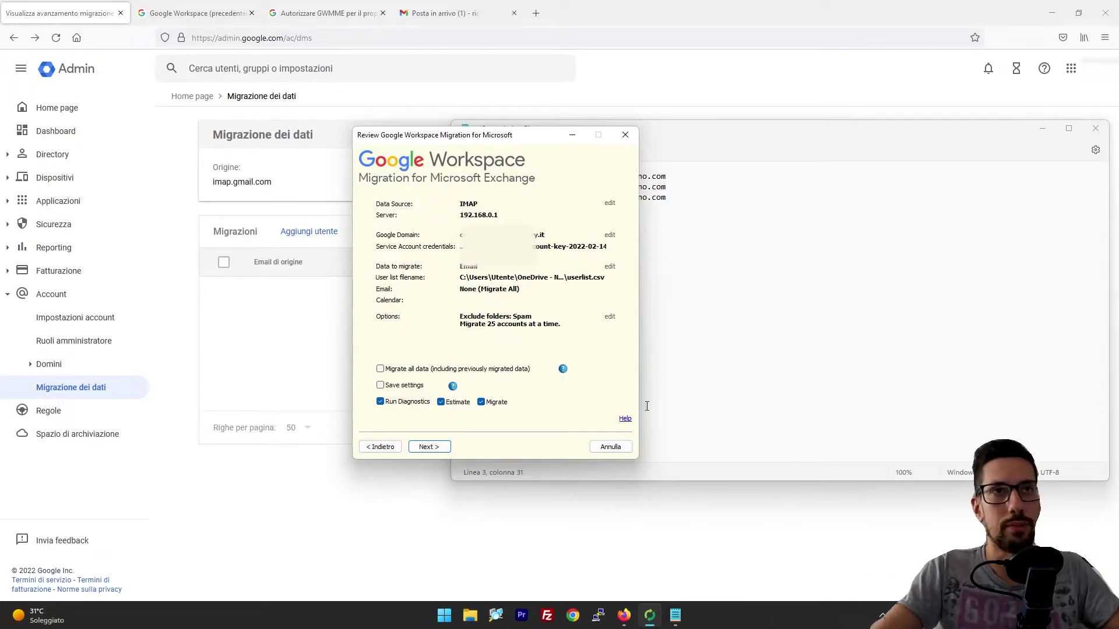
pyautogui.click(294, 351)
pyautogui.click(65, 109)
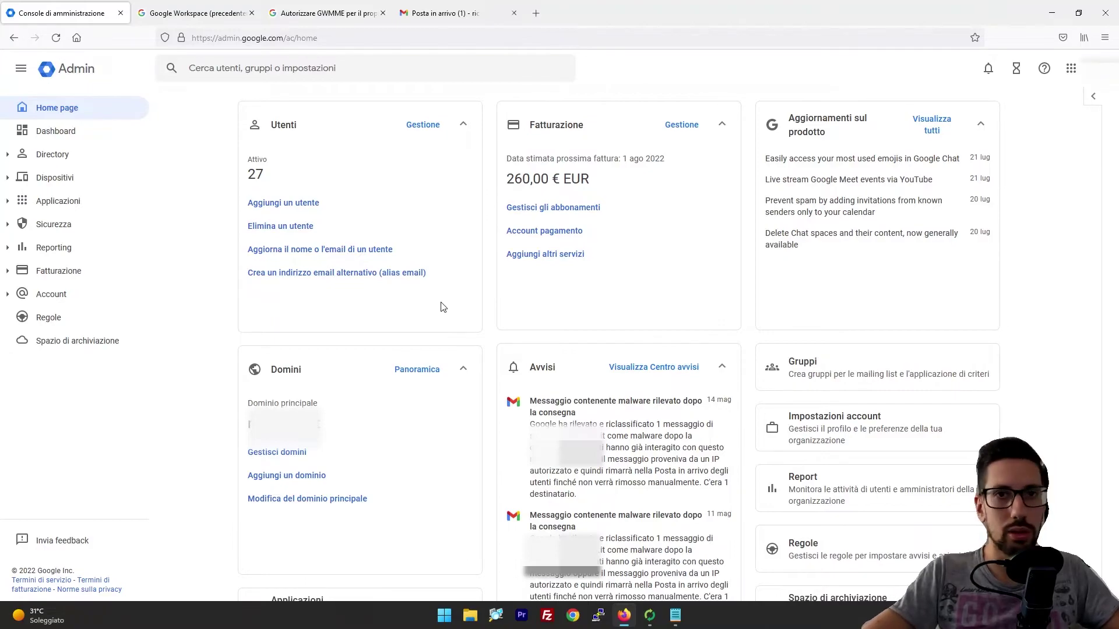
pyautogui.click(434, 16)
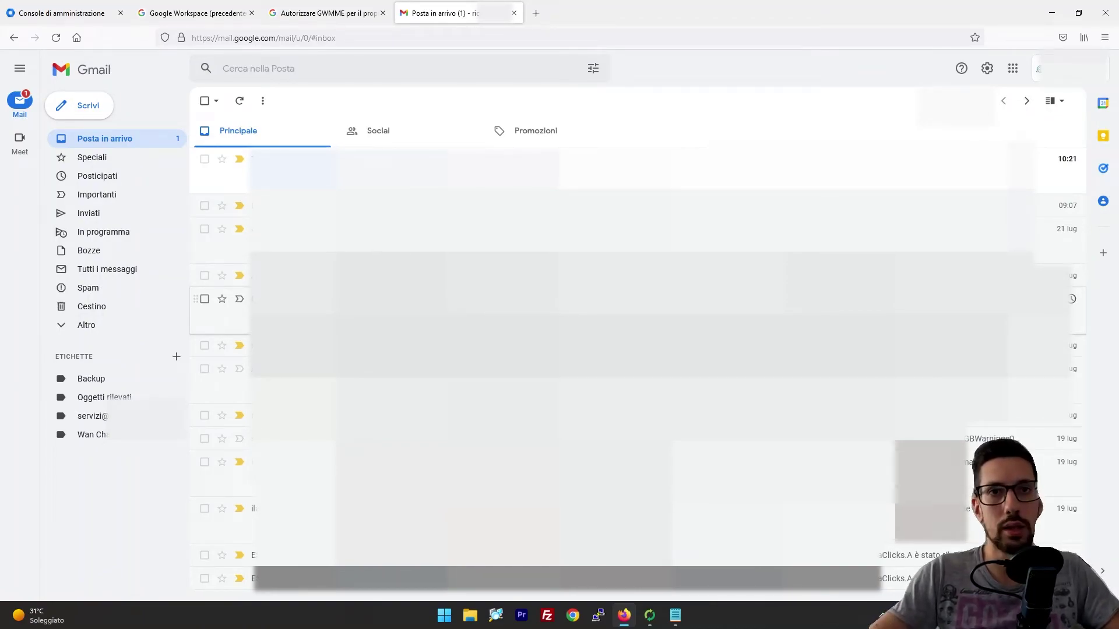
pyautogui.hotkey('ctrl', '1')
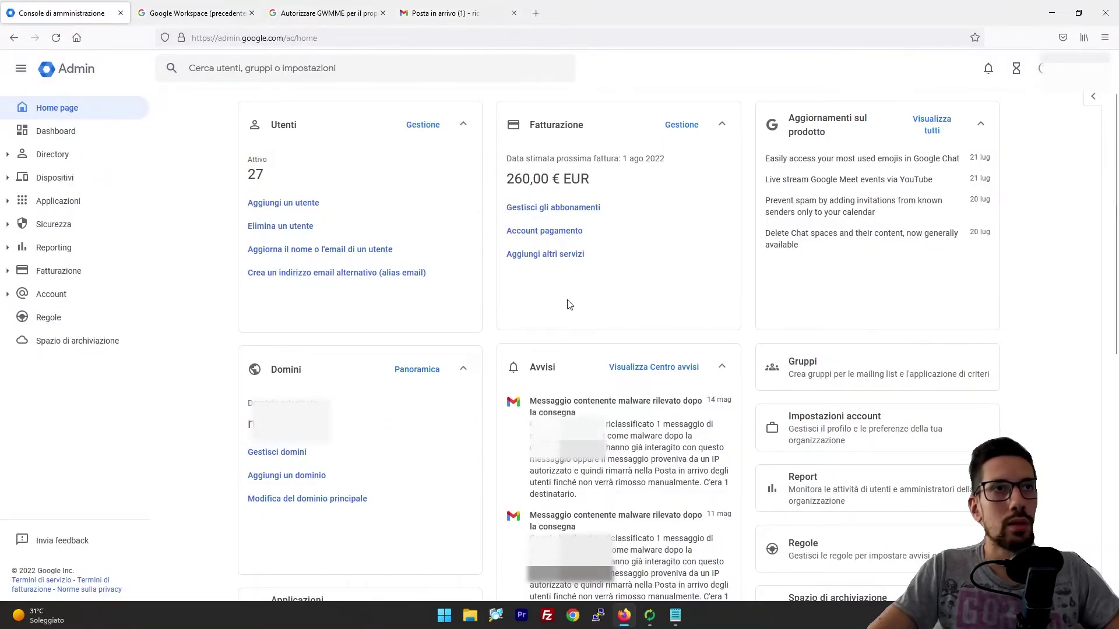
pyautogui.click(7, 203)
# Step: Open the Gmail read-receipts setting under Impostazioni utente, then expand the Sicurezza section in the sidebar
pyautogui.click(57, 249)
pyautogui.rightClick(54, 333)
pyautogui.click(62, 411)
pyautogui.click(61, 411)
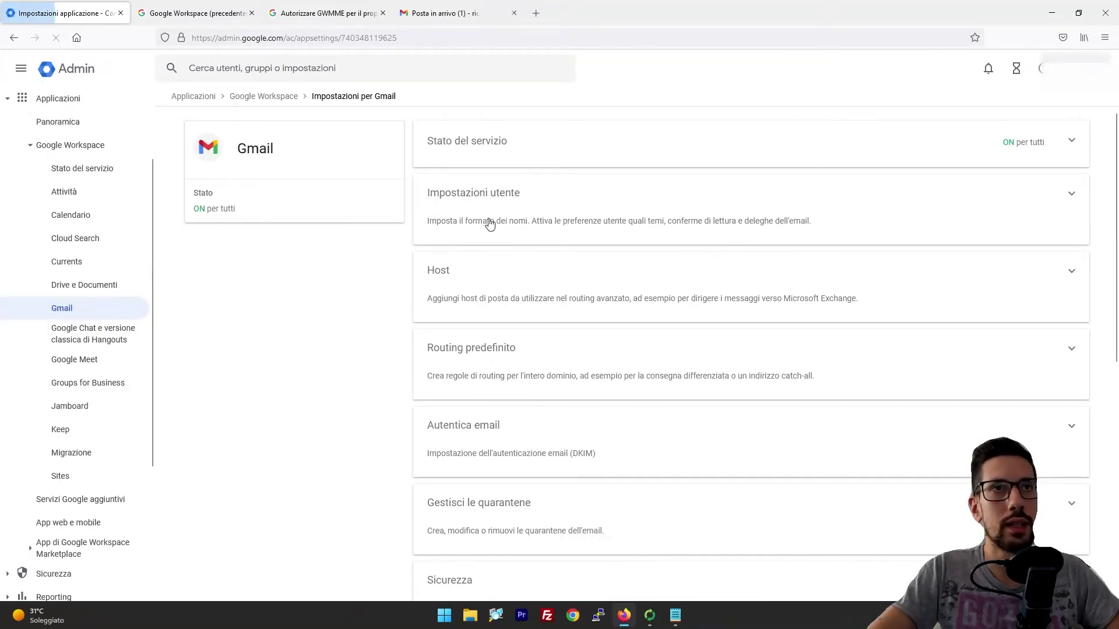
pyautogui.click(490, 221)
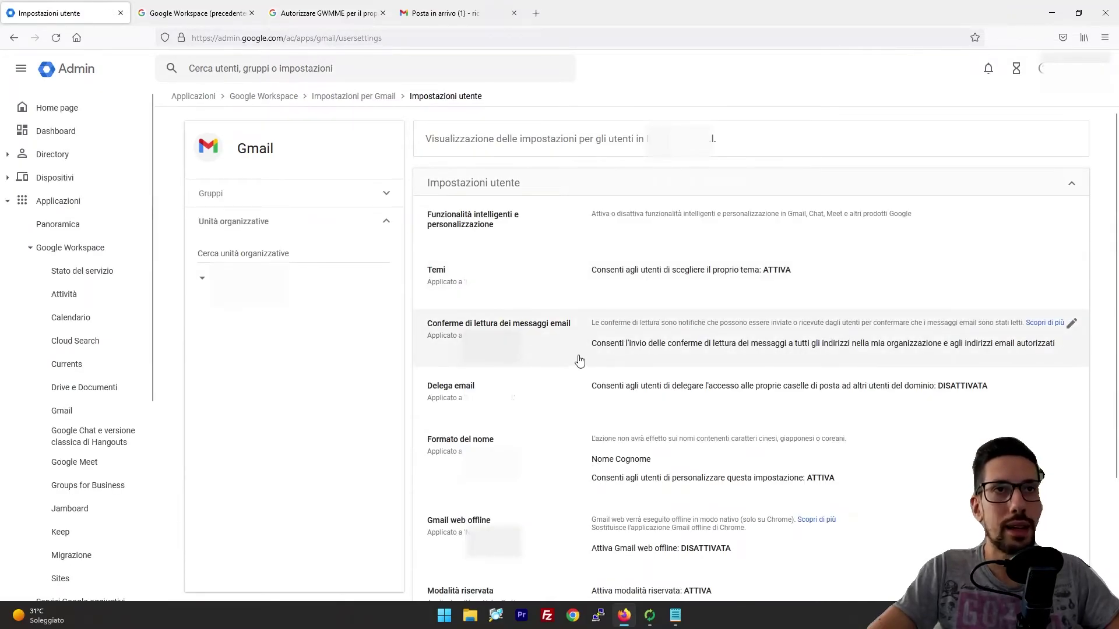
pyautogui.click(1069, 328)
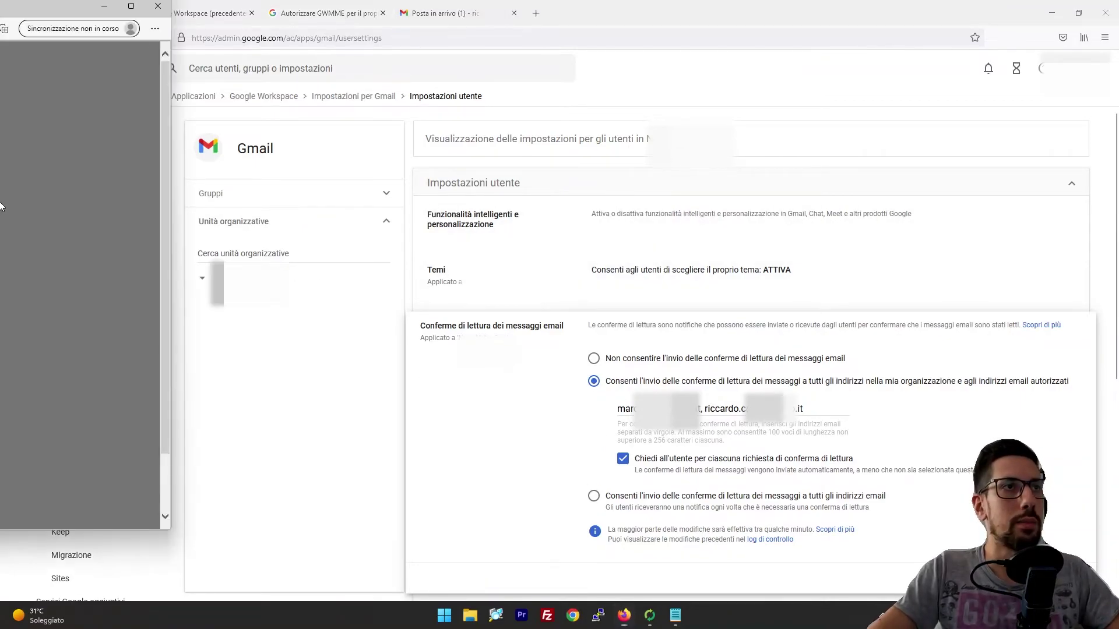
pyautogui.click(7, 178)
pyautogui.click(53, 223)
# Step: From the Sicurezza overview, open Regole to see alert rules like Phishing segnalato dall'utente
pyautogui.click(58, 247)
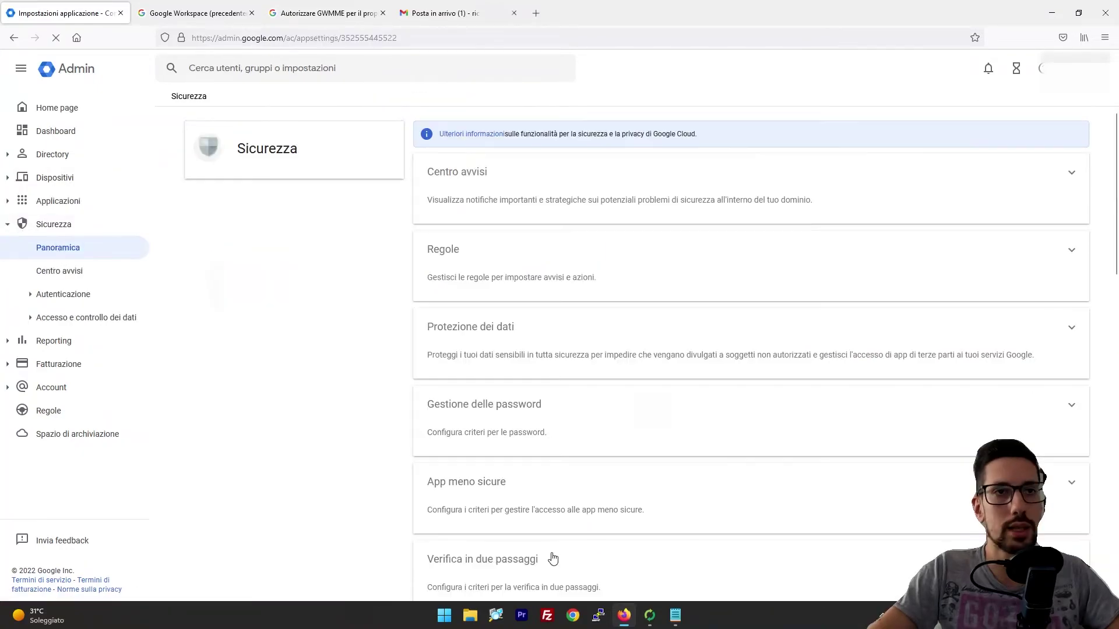
pyautogui.scroll(-1, 552, 562)
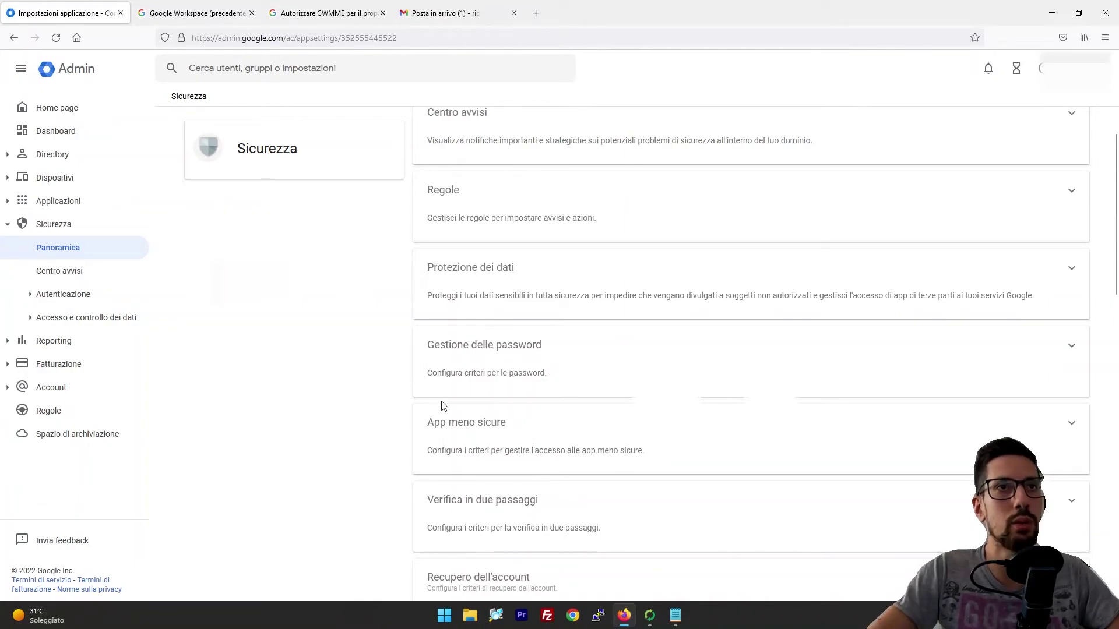
pyautogui.scroll(1, 446, 406)
pyautogui.click(87, 412)
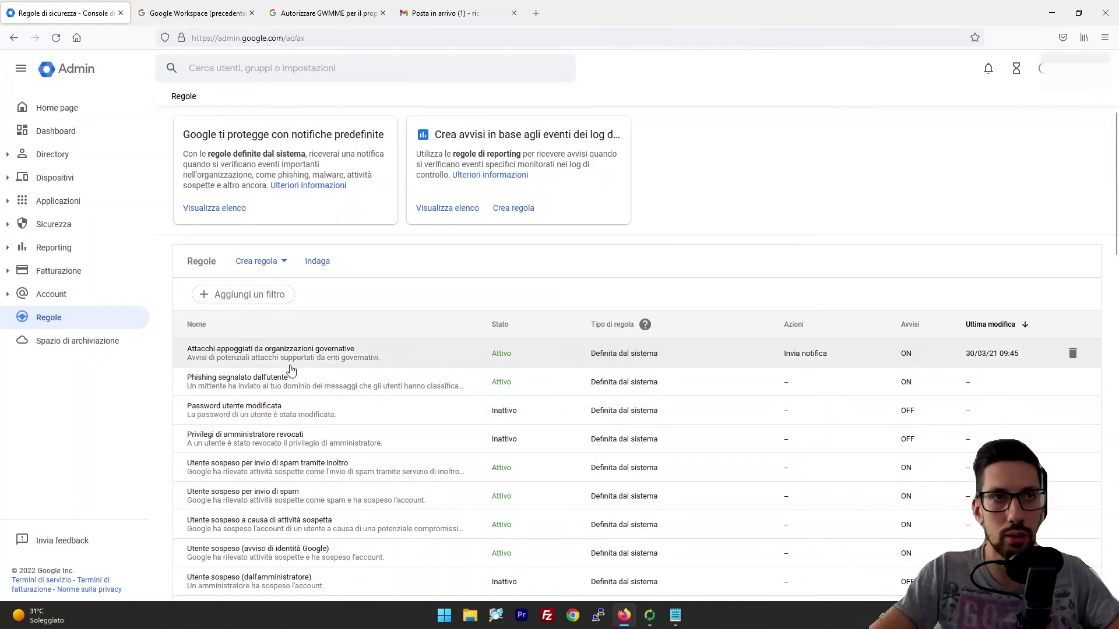
# Step: Go through Reporting > Report > Report app to the Gmail report, then collapse Reporting
pyautogui.click(101, 251)
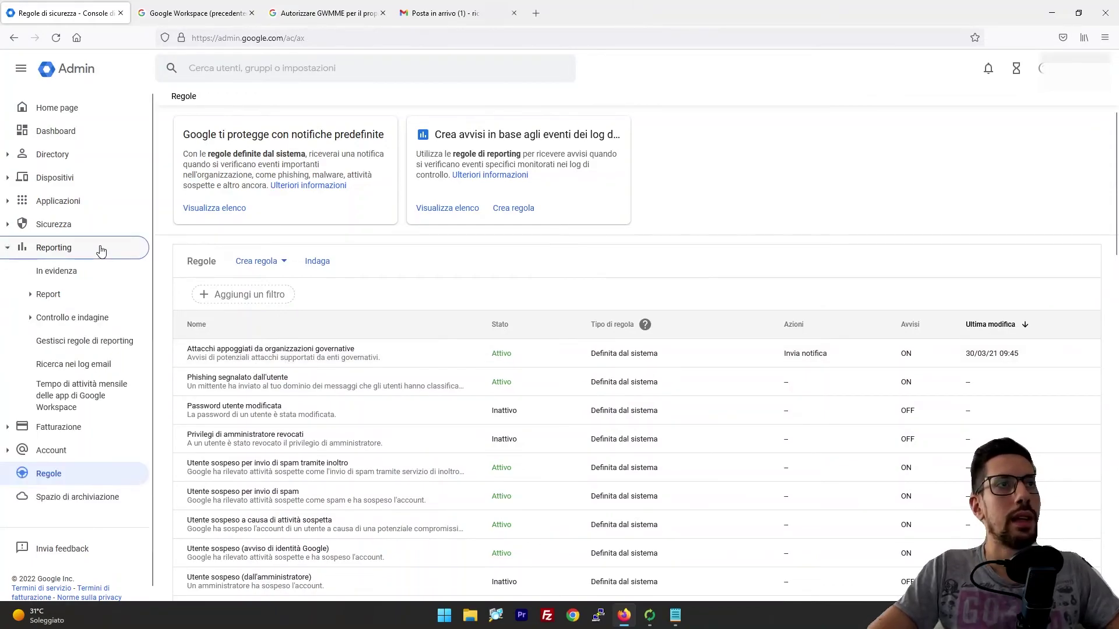
pyautogui.click(76, 297)
pyautogui.click(79, 317)
pyautogui.click(92, 366)
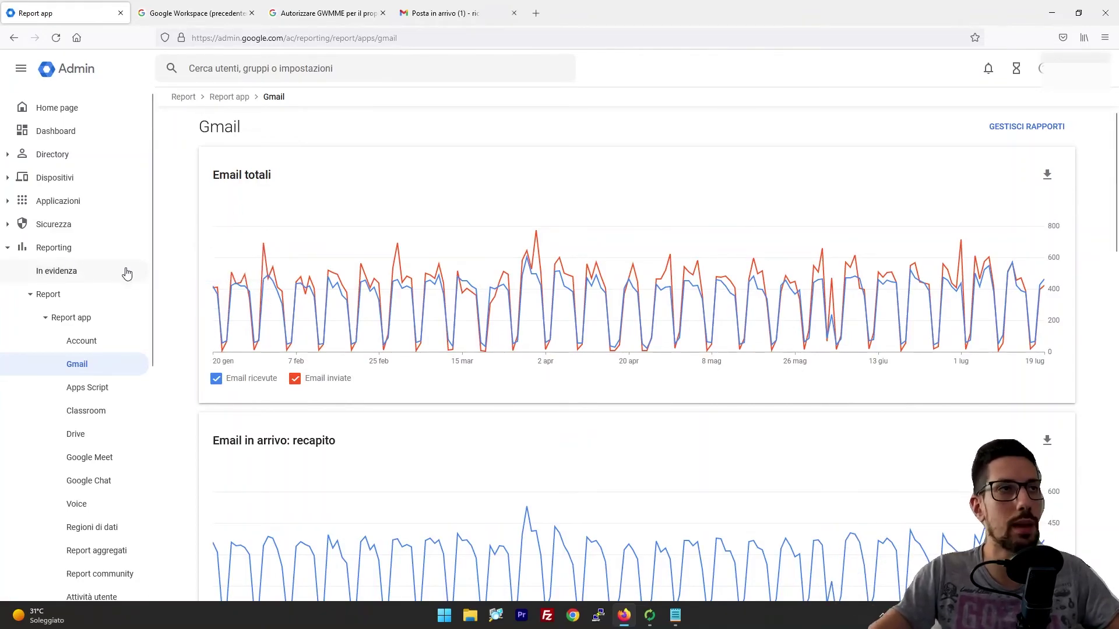
pyautogui.click(54, 249)
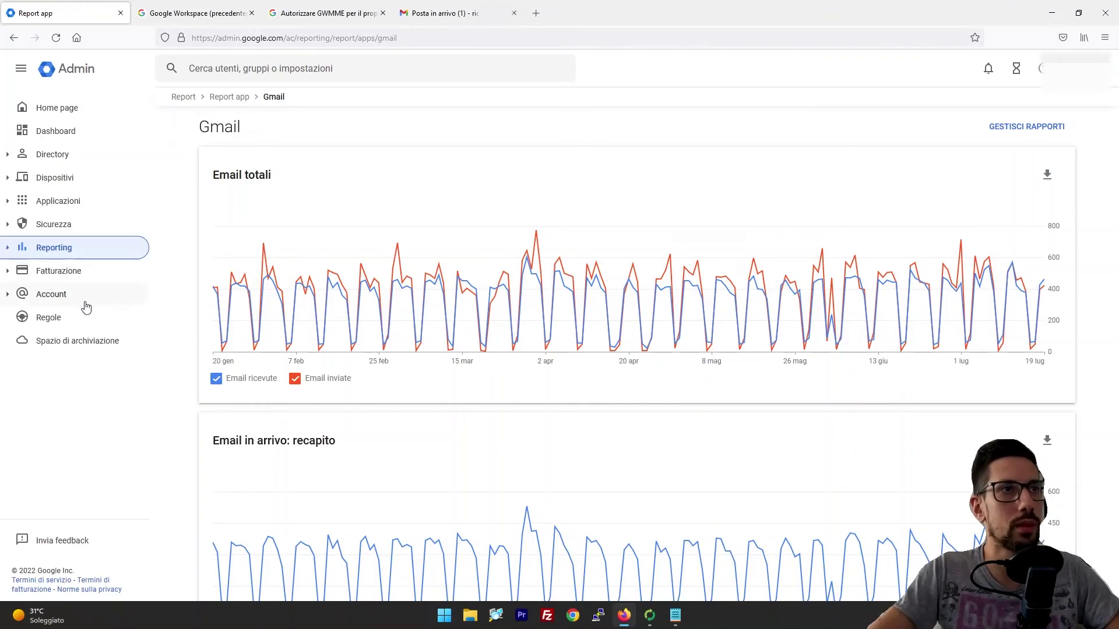